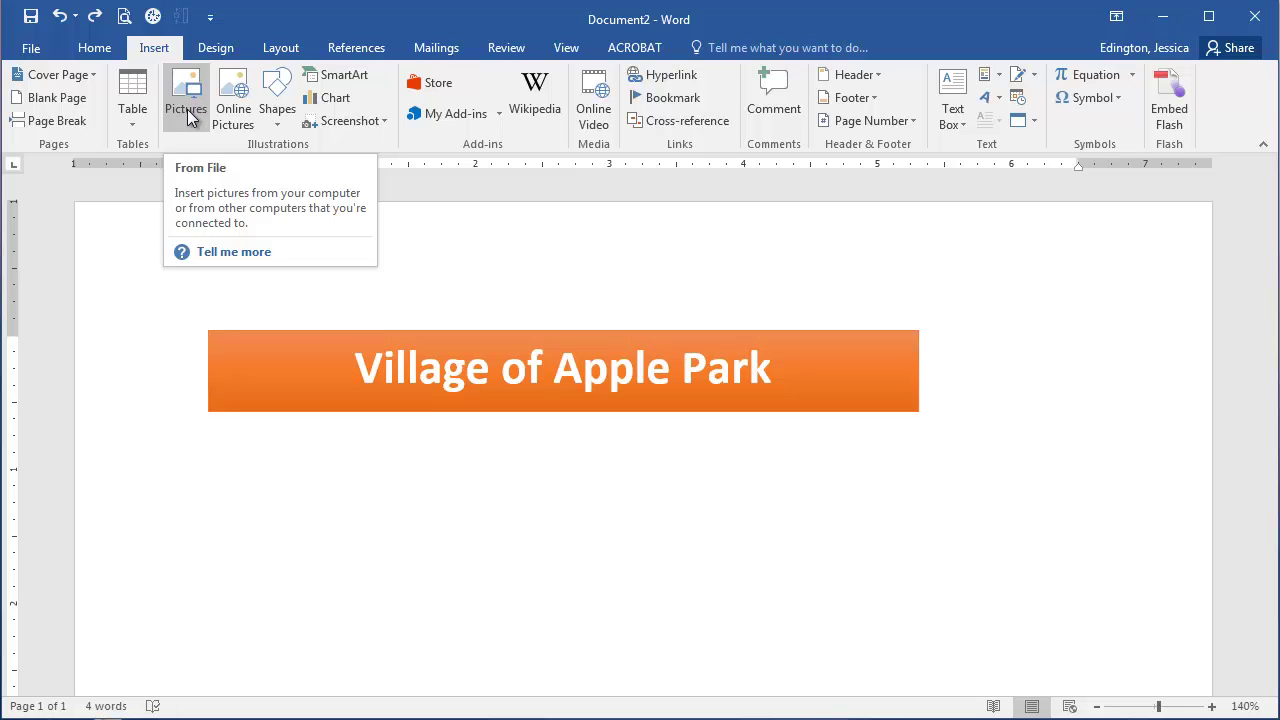
- Start inserting a picture and browse from the Desktop to CIS 118 Student Data Files > Word > Word Module 03
{"action": "left_click", "coordinate": [187, 109]}
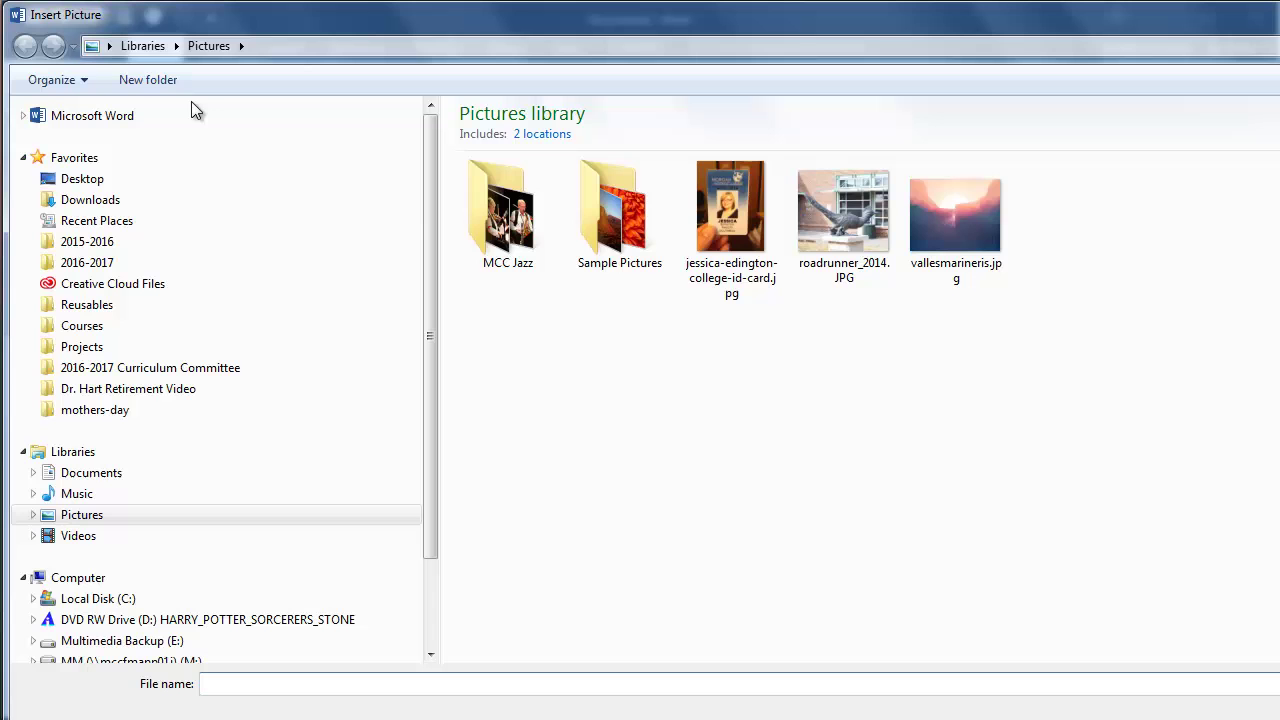
{"action": "left_click", "coordinate": [142, 182]}
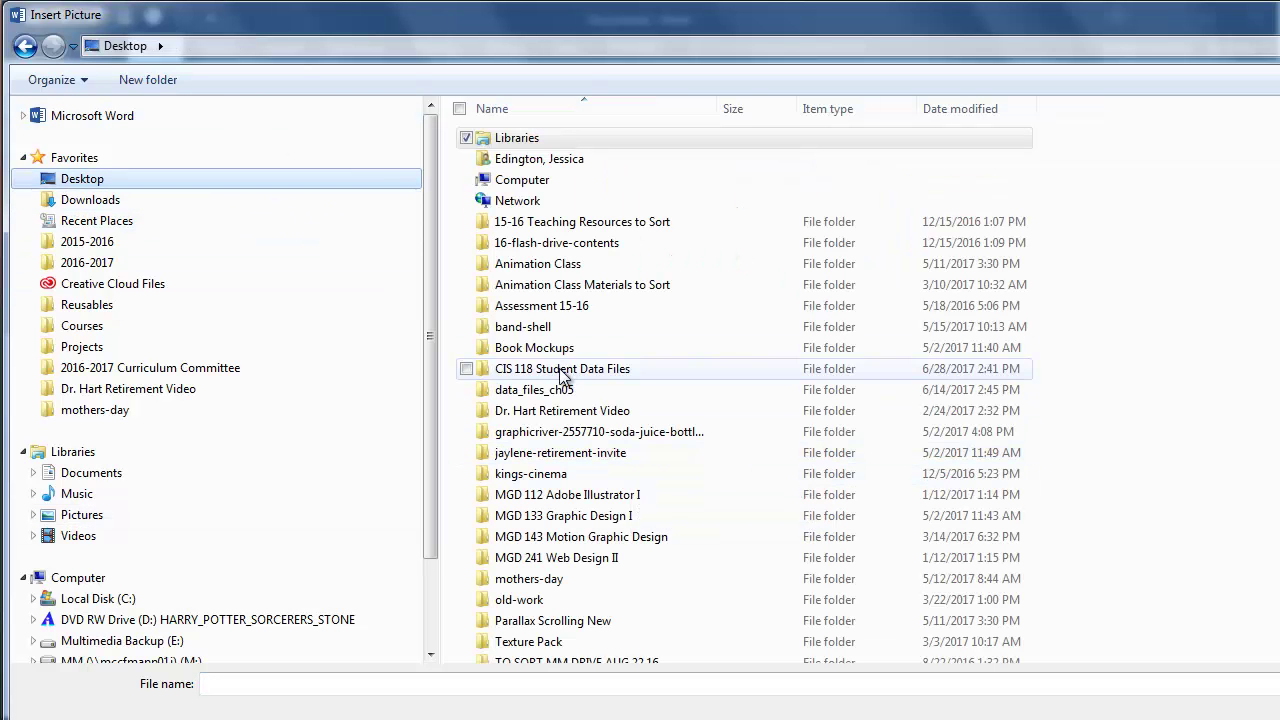
{"action": "double_click", "coordinate": [563, 369]}
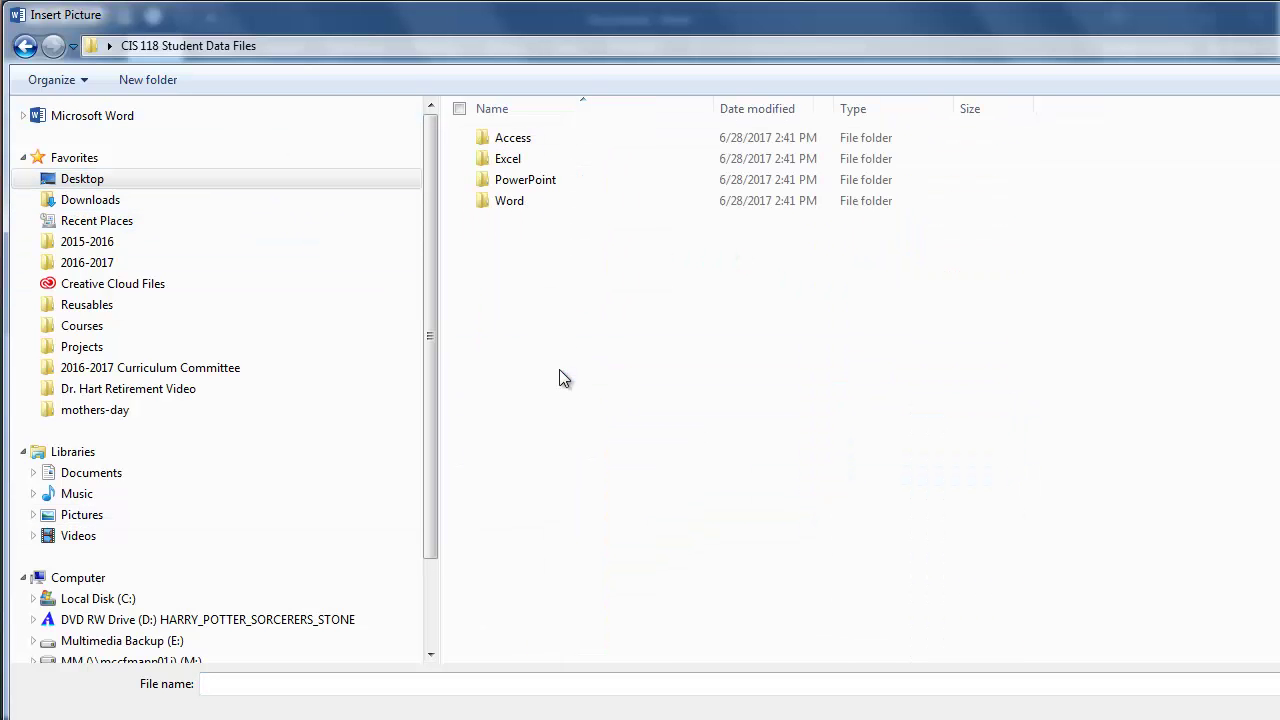
{"action": "double_click", "coordinate": [509, 198]}
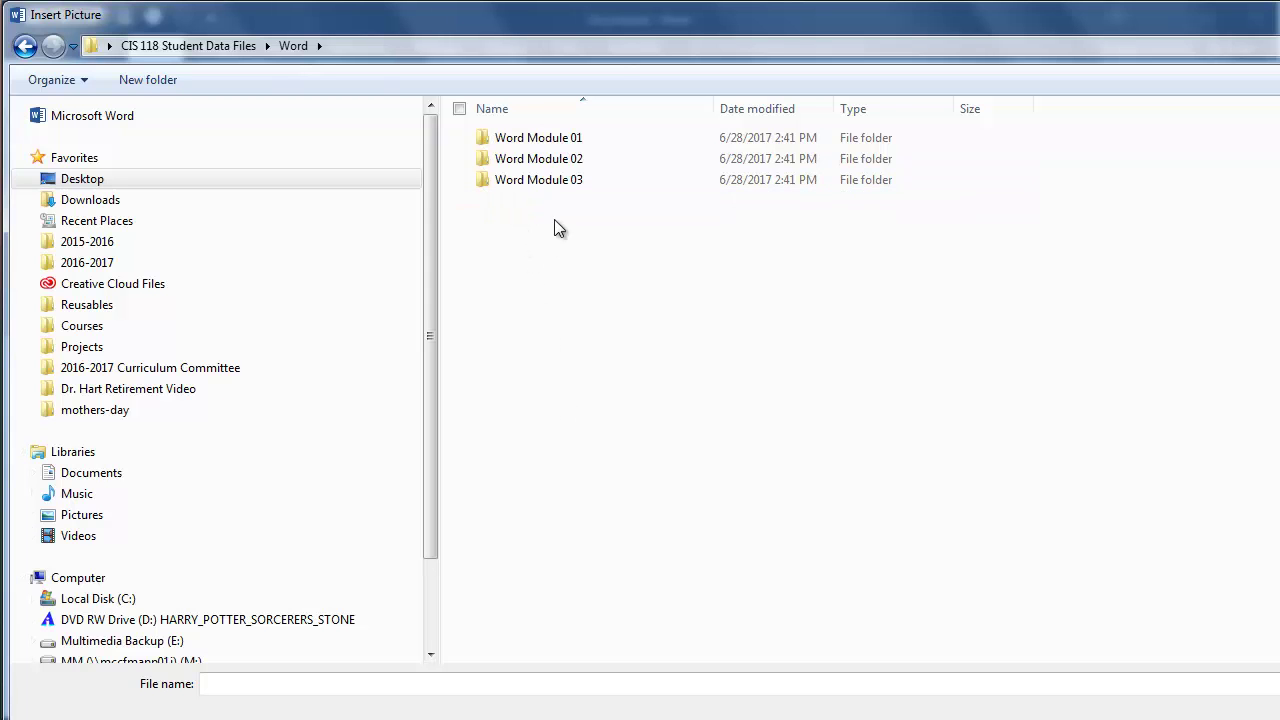
{"action": "double_click", "coordinate": [514, 181]}
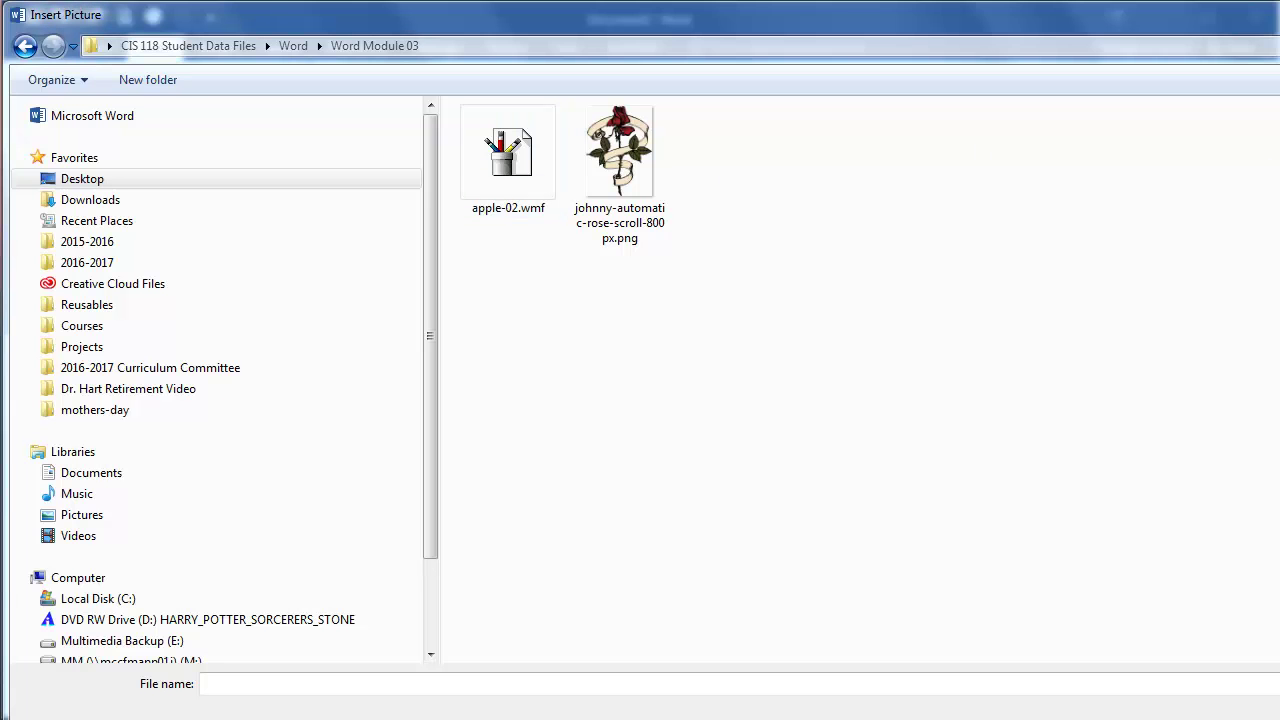
- Insert the apple-02.wmf picture from the Word Module 03 folder into the document
{"action": "left_click_drag", "start_coordinate": [1279, 51], "coordinate": [1201, 51]}
{"action": "left_click", "coordinate": [1107, 82]}
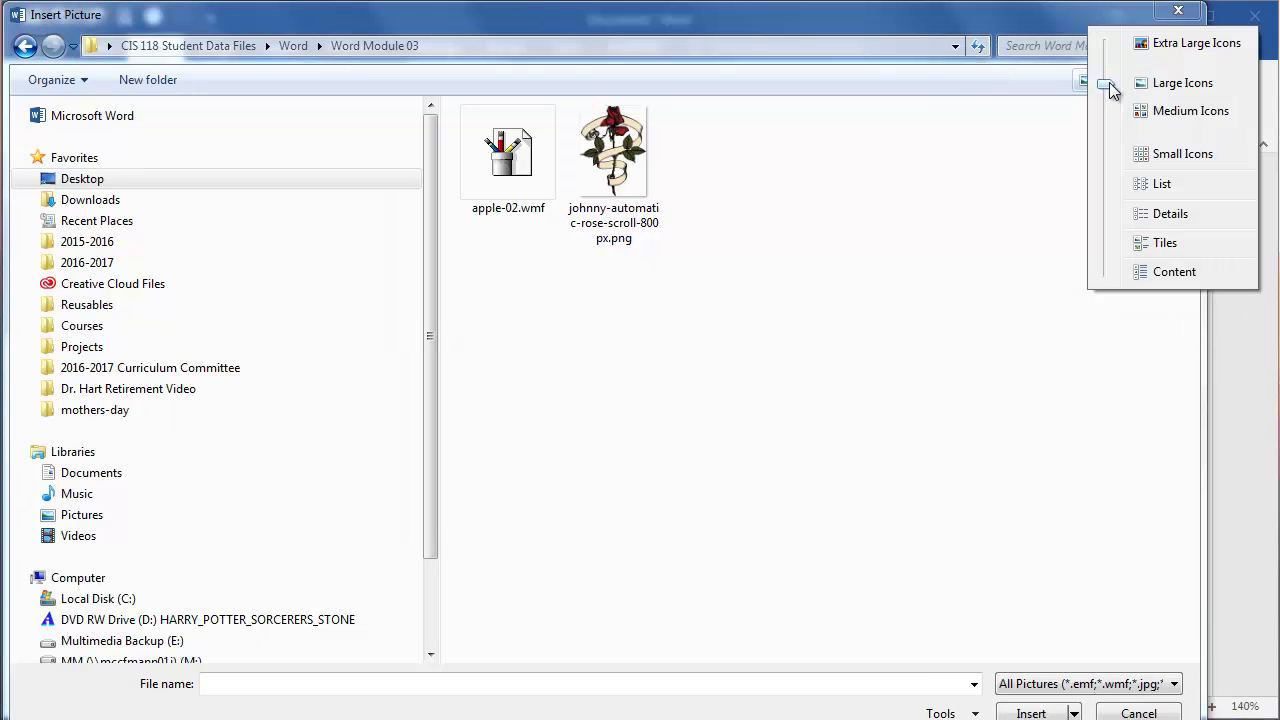
{"action": "left_click", "coordinate": [839, 230]}
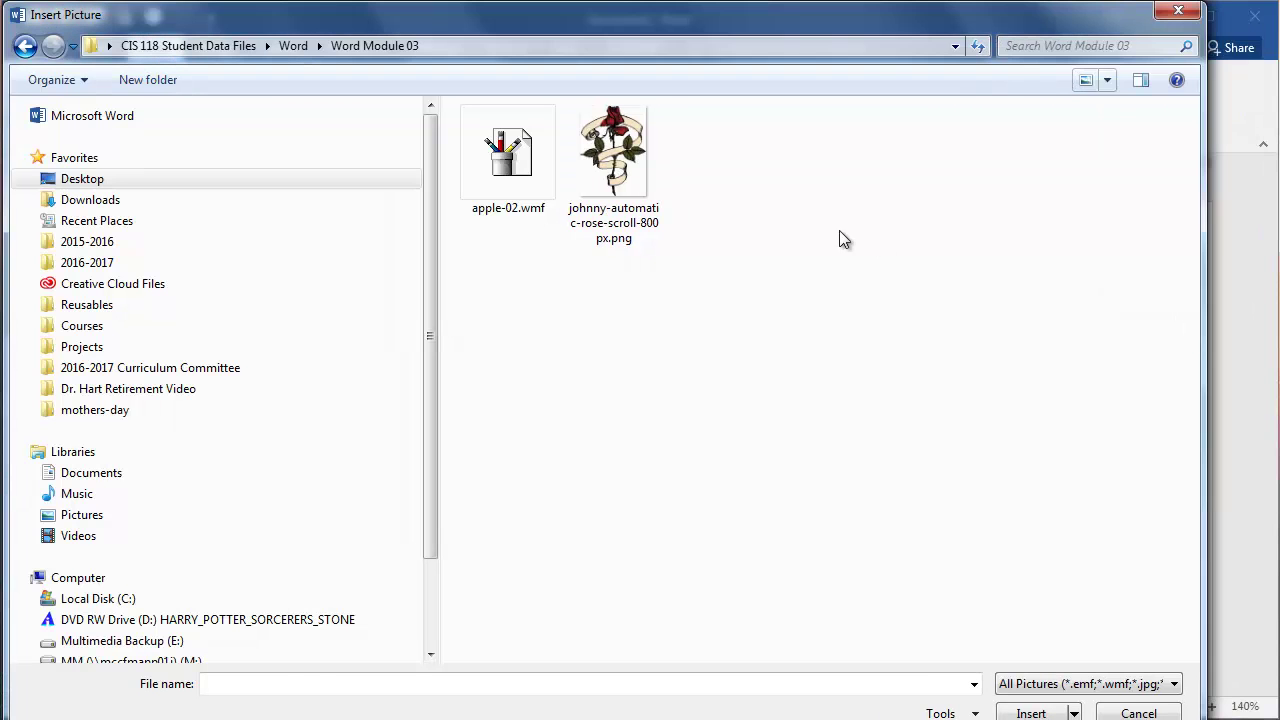
{"action": "left_click", "coordinate": [605, 195]}
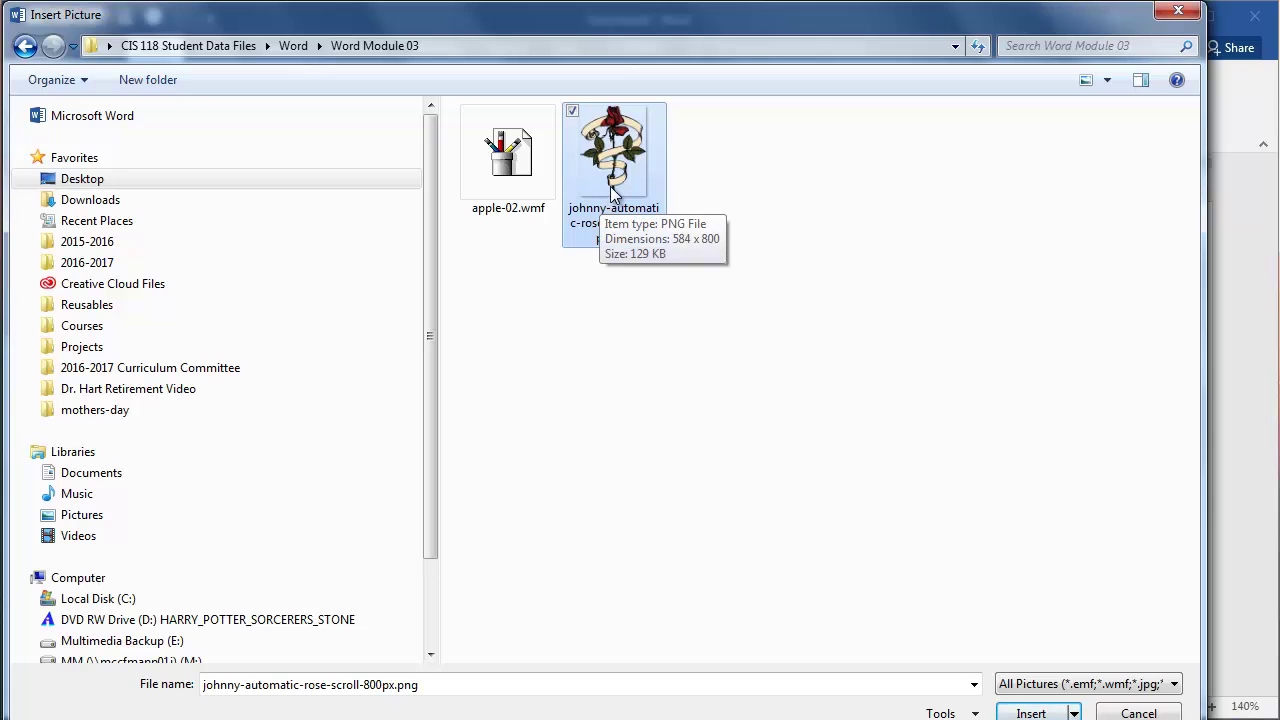
{"action": "left_click", "coordinate": [520, 172]}
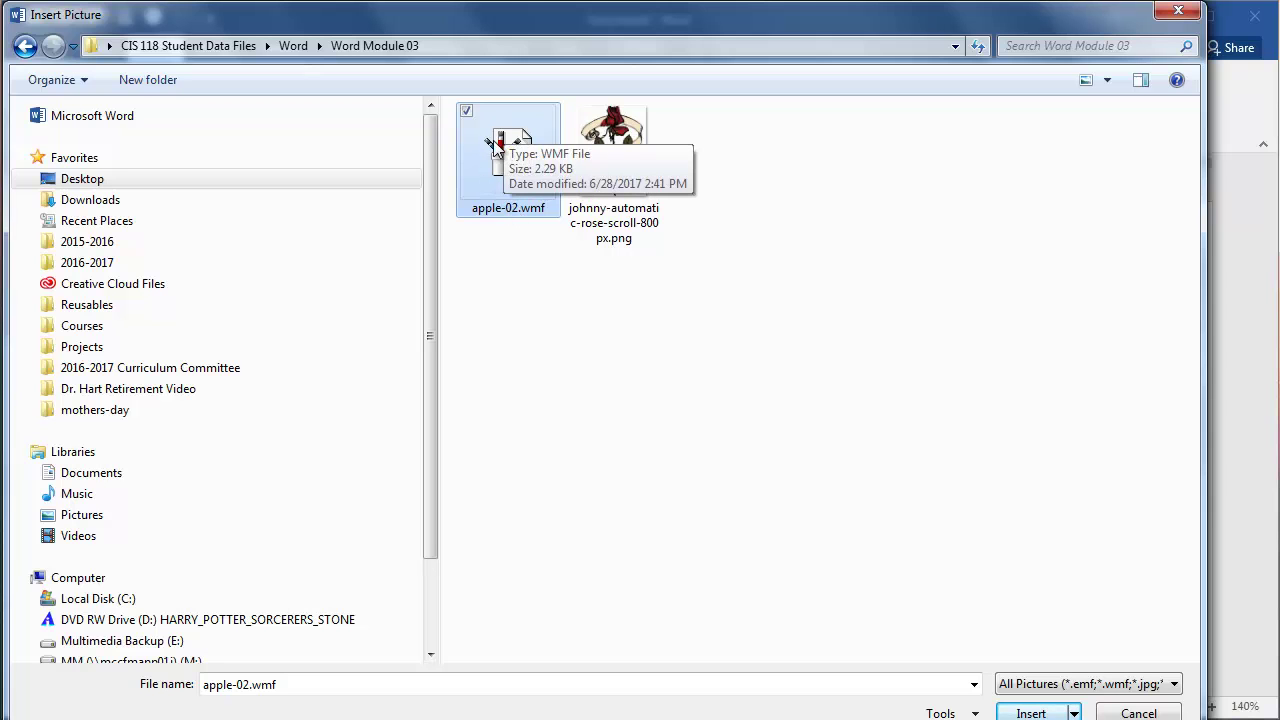
{"action": "left_click", "coordinate": [530, 228]}
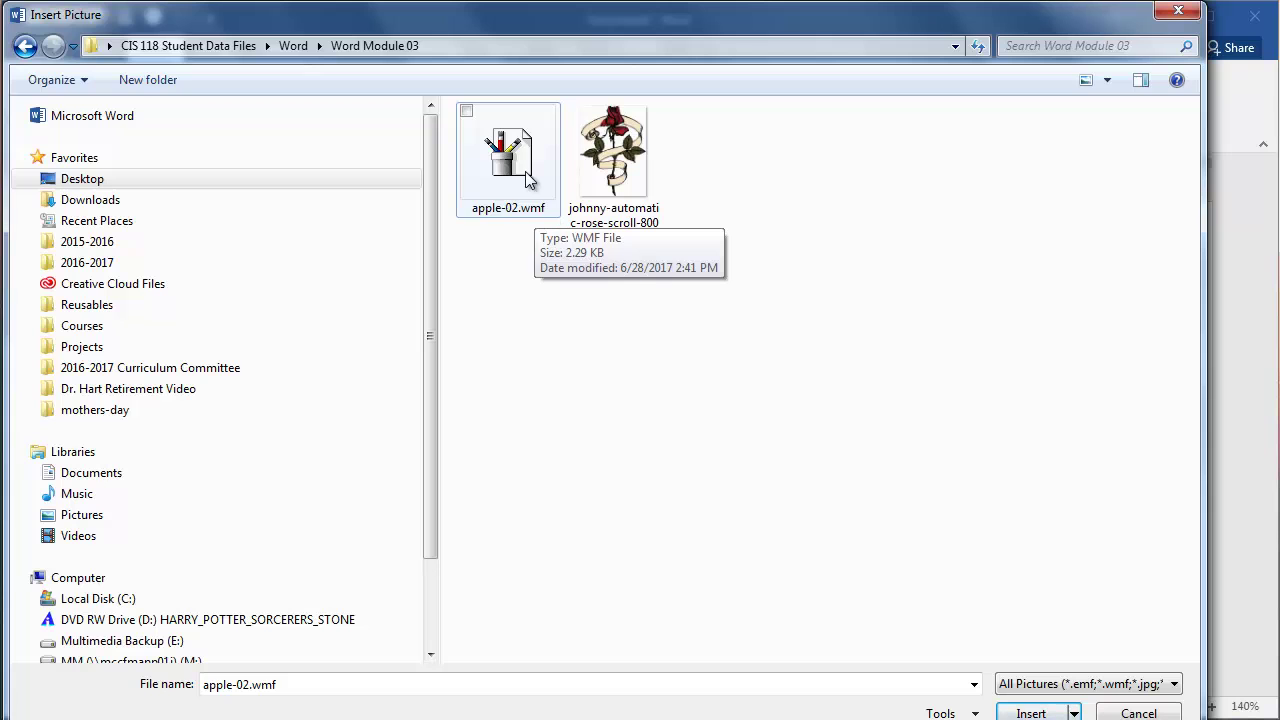
{"action": "left_click", "coordinate": [530, 180]}
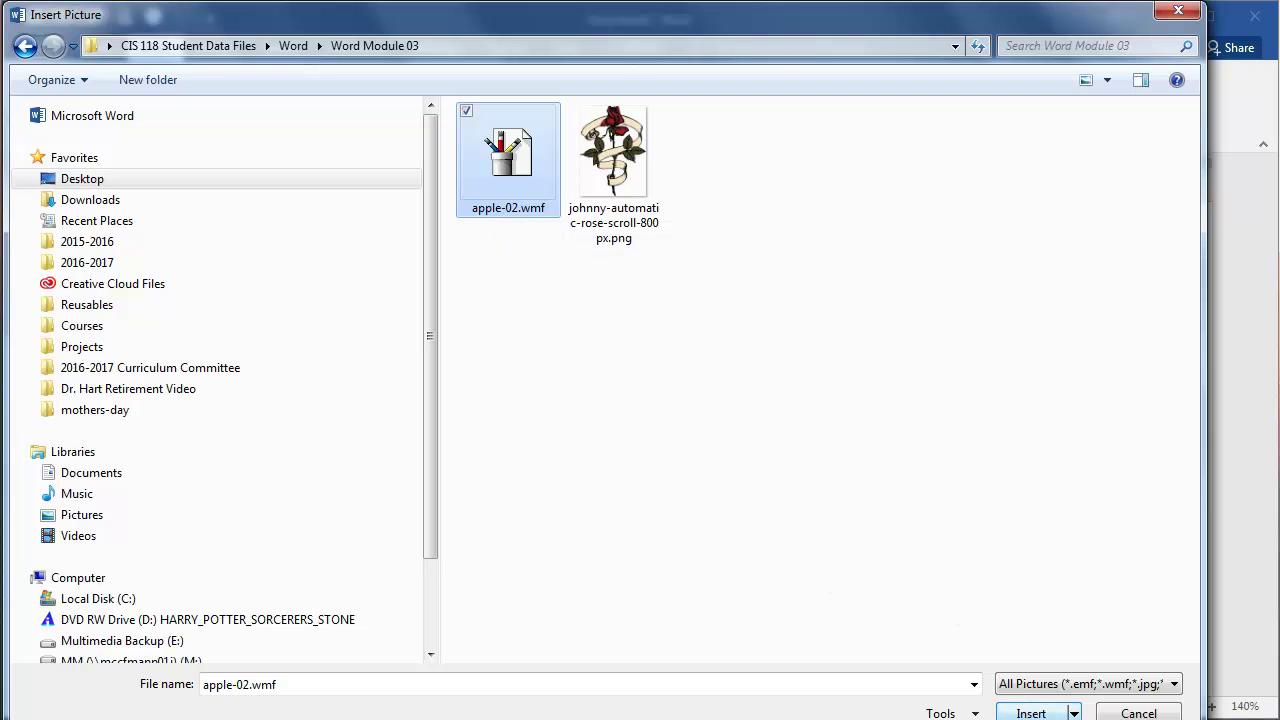
{"action": "left_click", "coordinate": [1036, 713]}
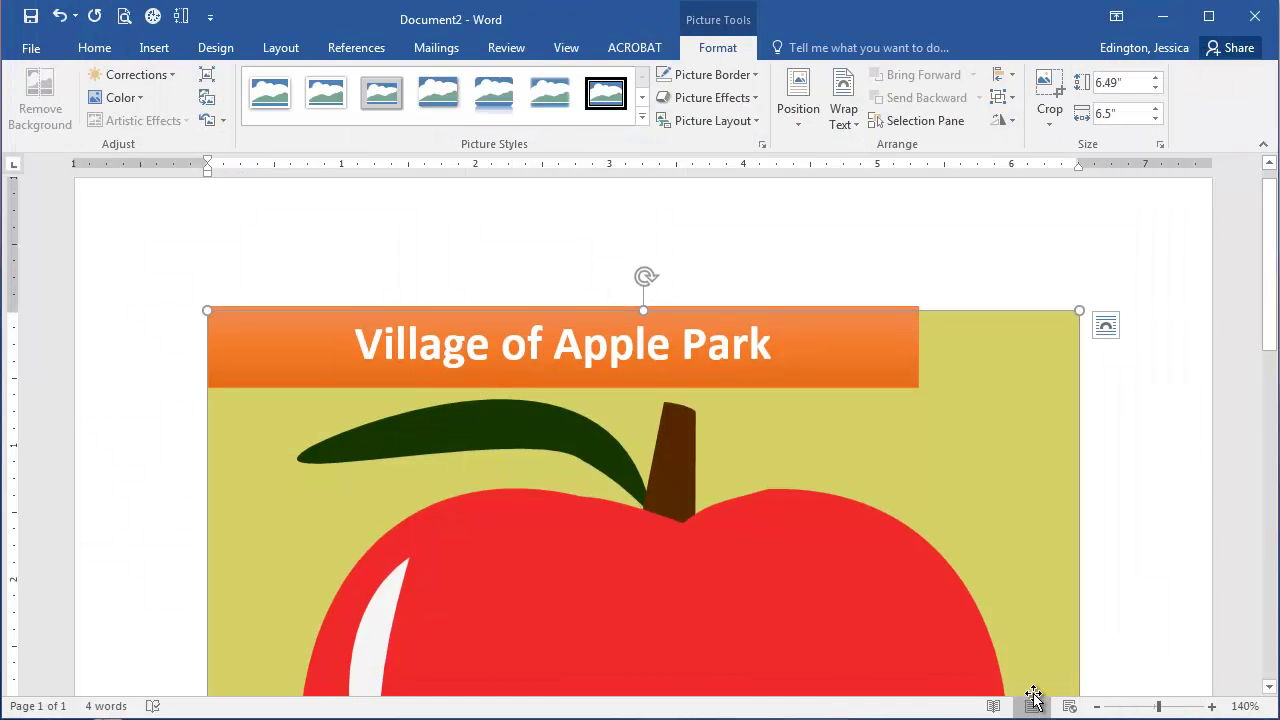
- Shrink the apple picture proportionally to about 0.57 by 0.57 inches, roughly the height of the title banner
{"action": "scroll", "coordinate": [1040, 665], "scroll_direction": "down", "scroll_amount": 6}
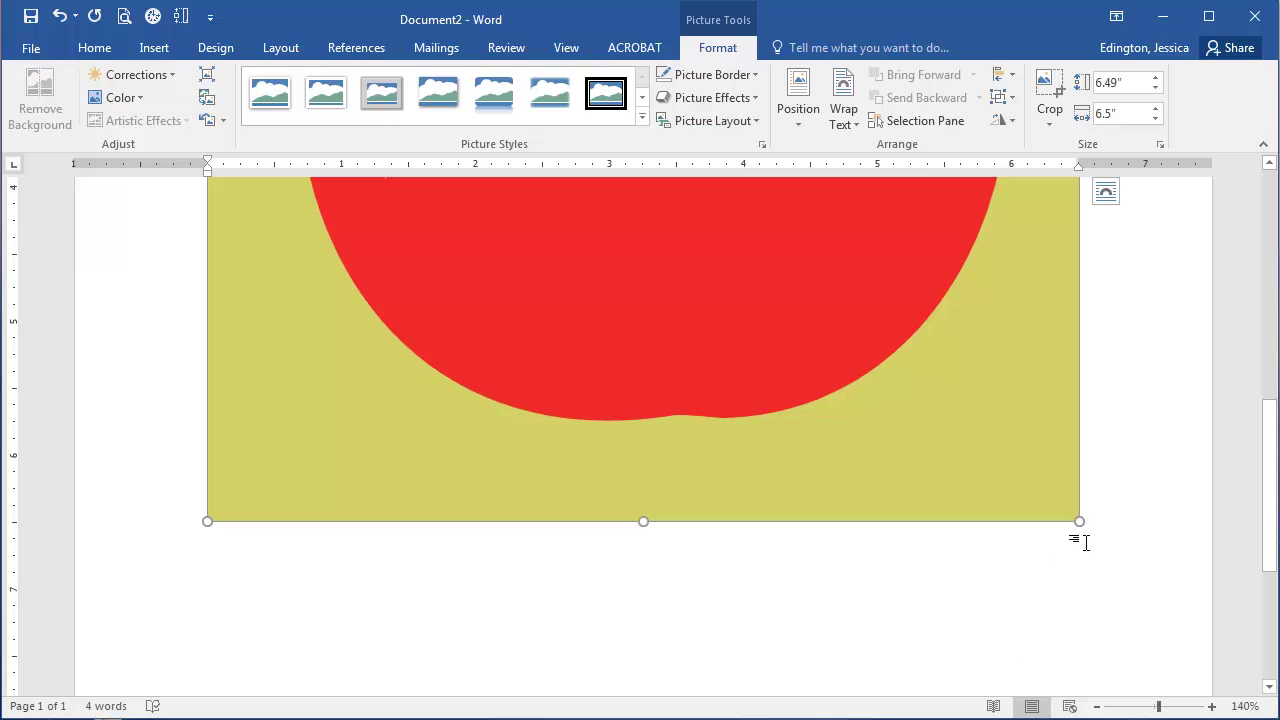
{"action": "scroll", "coordinate": [1078, 560], "scroll_direction": "up", "scroll_amount": 6}
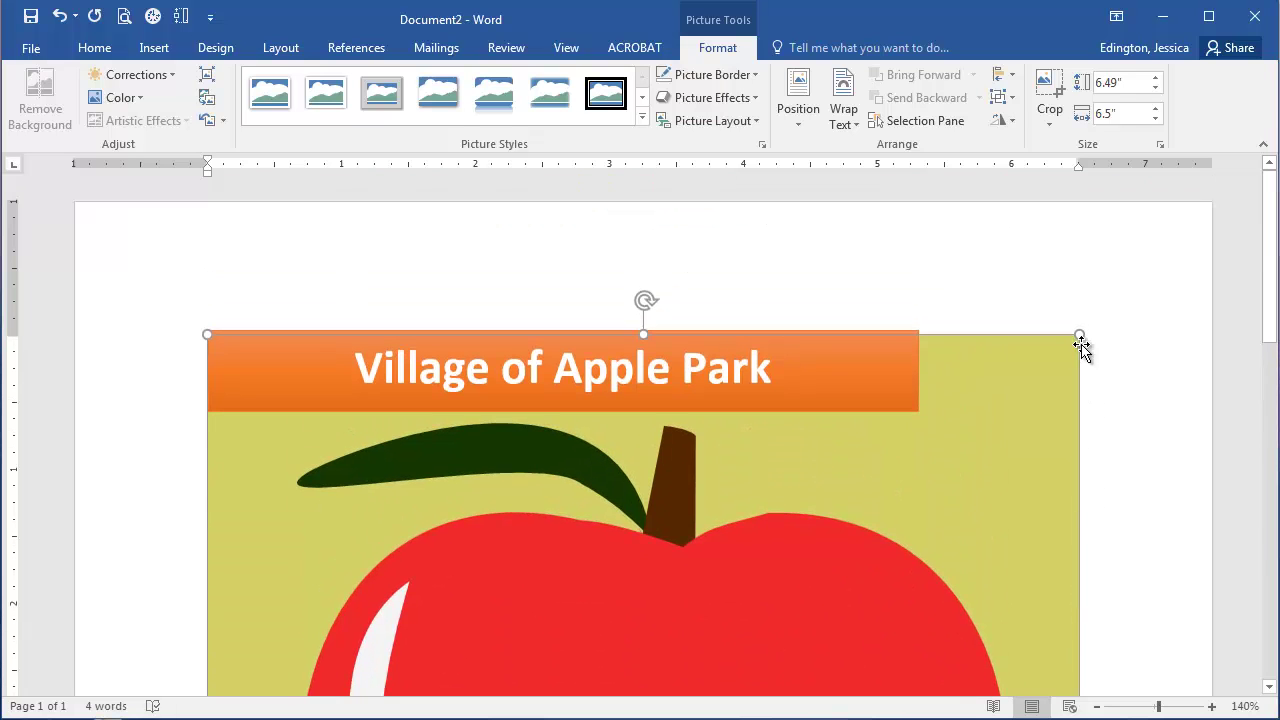
{"action": "left_click_drag", "start_coordinate": [1080, 337], "coordinate": [912, 505]}
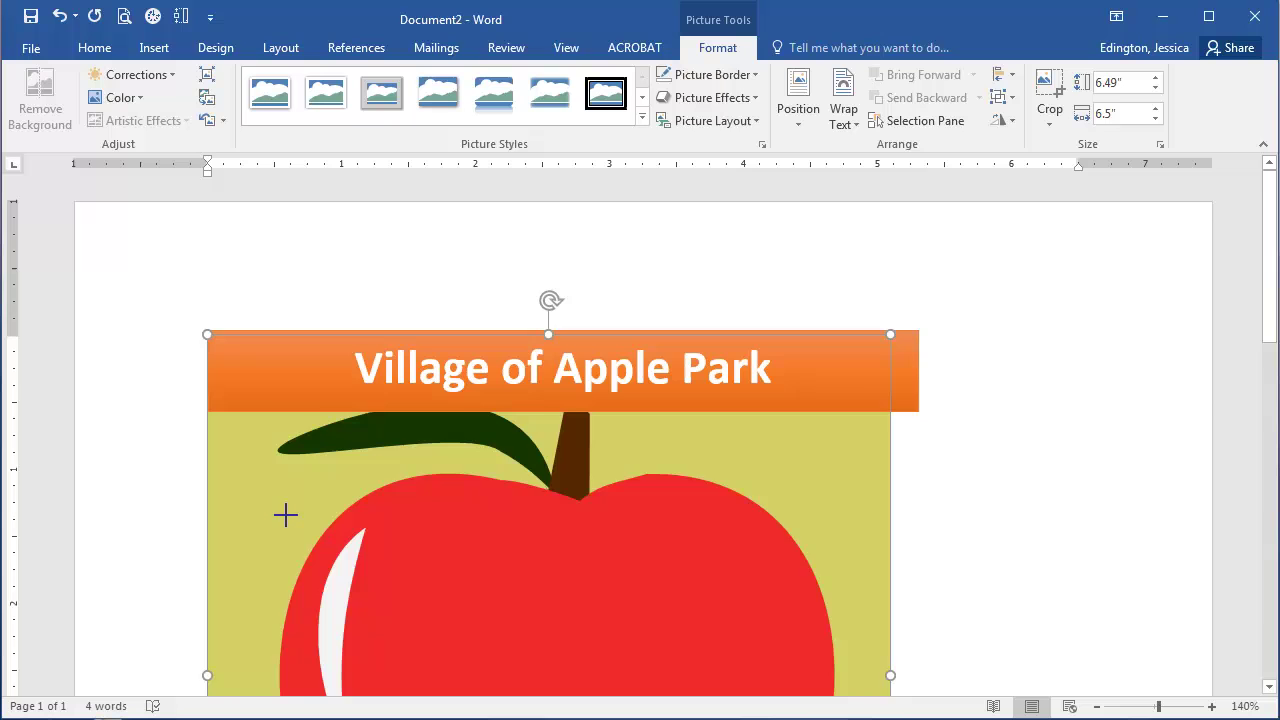
{"action": "scroll", "coordinate": [604, 524], "scroll_direction": "down", "scroll_amount": 3}
{"action": "scroll", "coordinate": [604, 524], "scroll_direction": "down", "scroll_amount": 5}
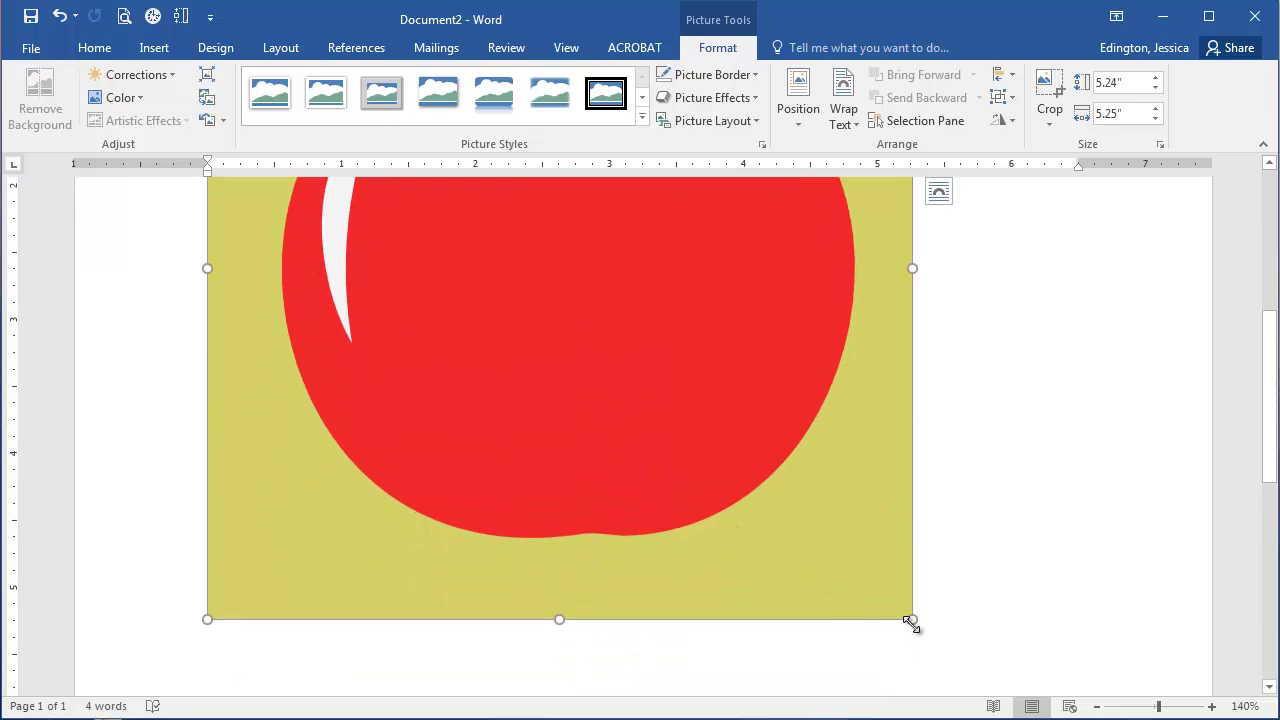
{"action": "left_click_drag", "start_coordinate": [911, 617], "coordinate": [363, 306]}
{"action": "scroll", "coordinate": [586, 463], "scroll_direction": "up", "scroll_amount": 5}
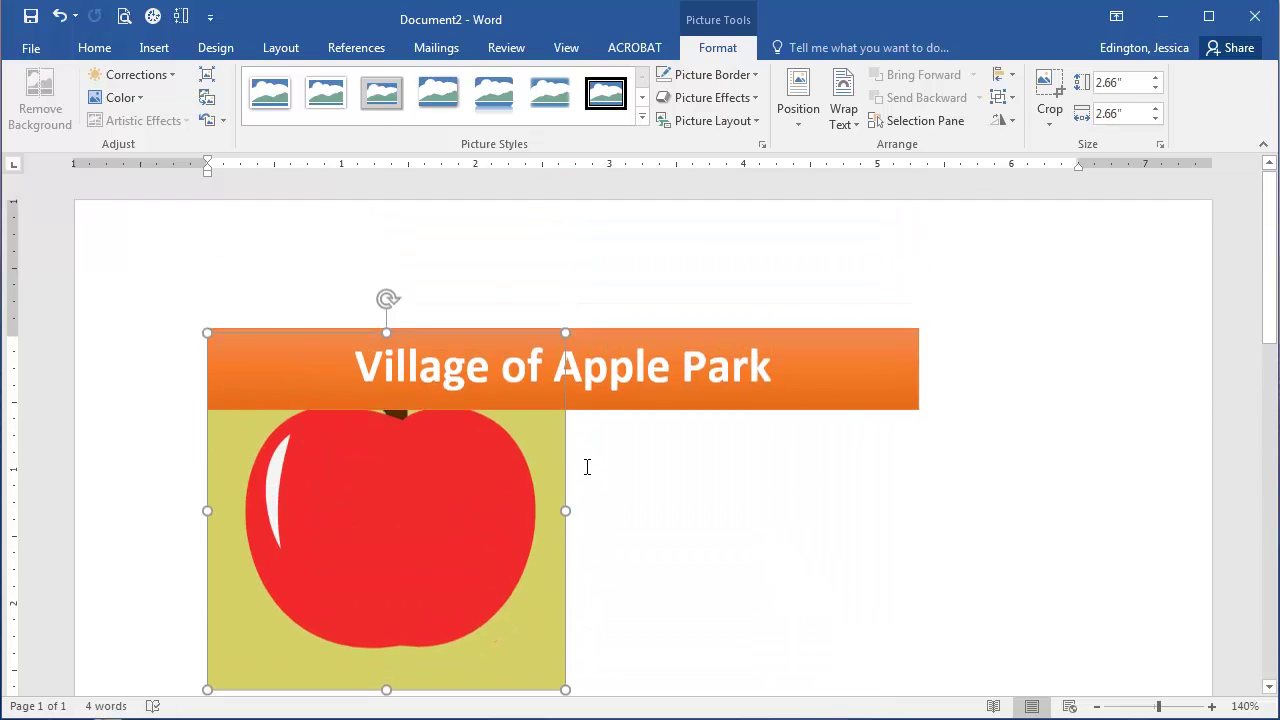
{"action": "scroll", "coordinate": [589, 489], "scroll_direction": "down", "scroll_amount": 3}
{"action": "left_click_drag", "start_coordinate": [565, 559], "coordinate": [218, 281]}
- Move the Village of Apple Park banner down and to the right so it no longer covers the apple
{"action": "scroll", "coordinate": [560, 436], "scroll_direction": "up", "scroll_amount": 2}
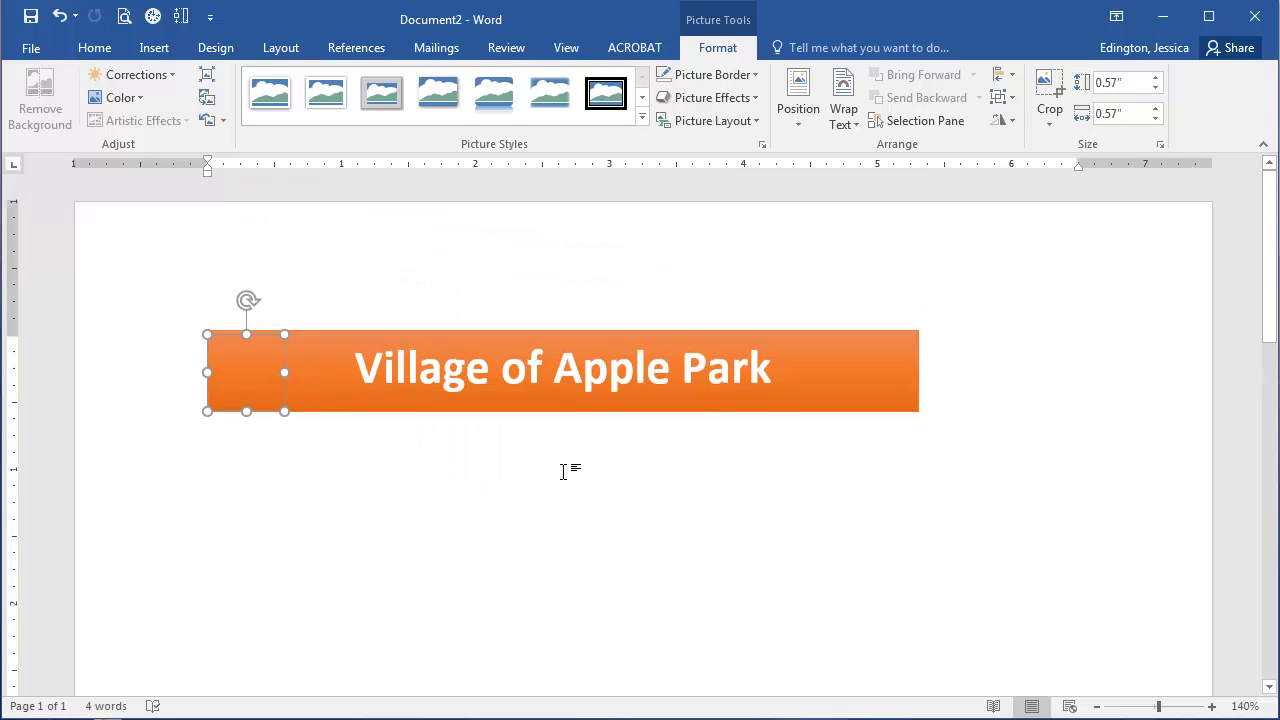
{"action": "left_click", "coordinate": [451, 362]}
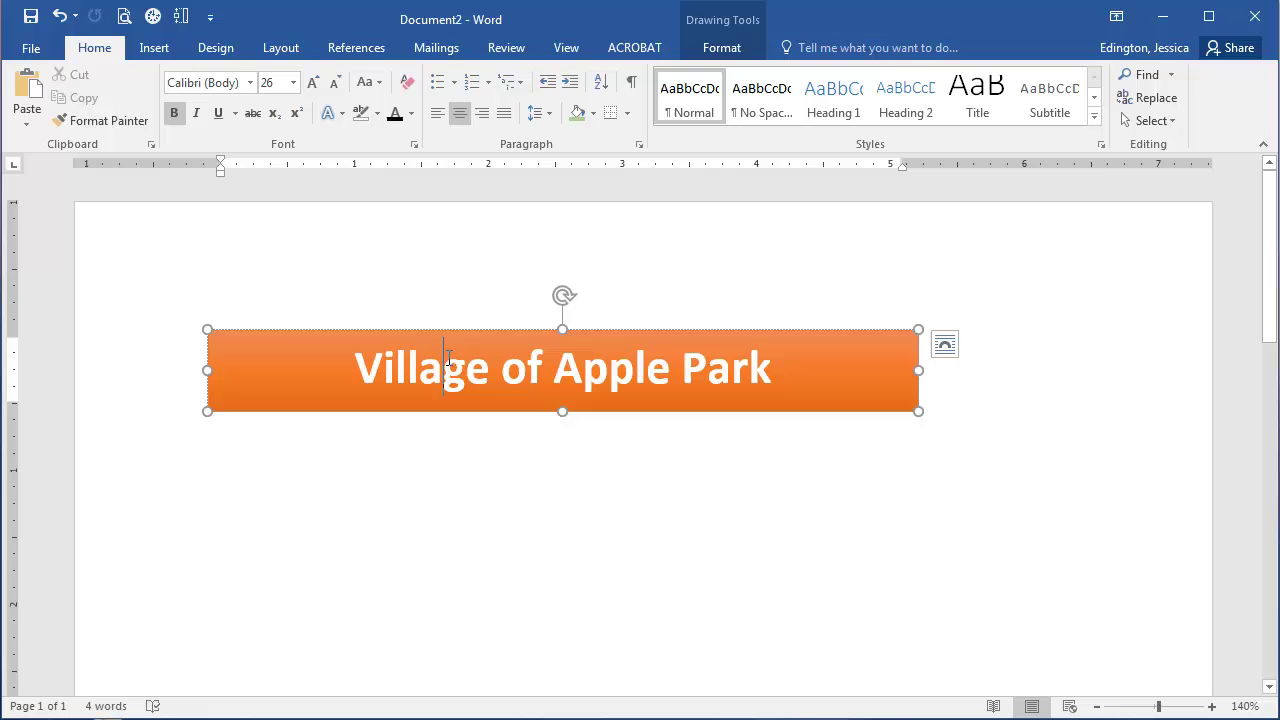
{"action": "left_click_drag", "start_coordinate": [457, 329], "coordinate": [538, 414]}
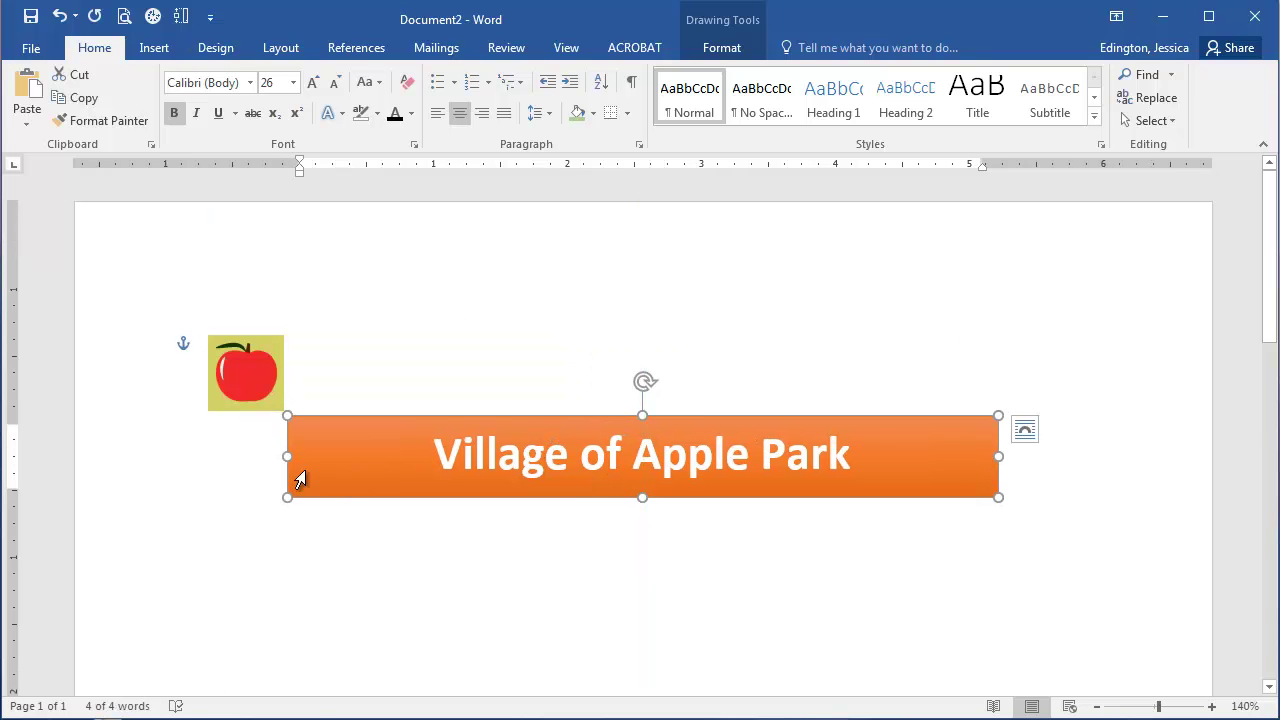
- Set the apple picture's layout to In Front of Text, keeping it moving with the text
{"action": "left_click", "coordinate": [251, 394]}
{"action": "left_click_drag", "start_coordinate": [255, 380], "coordinate": [387, 404]}
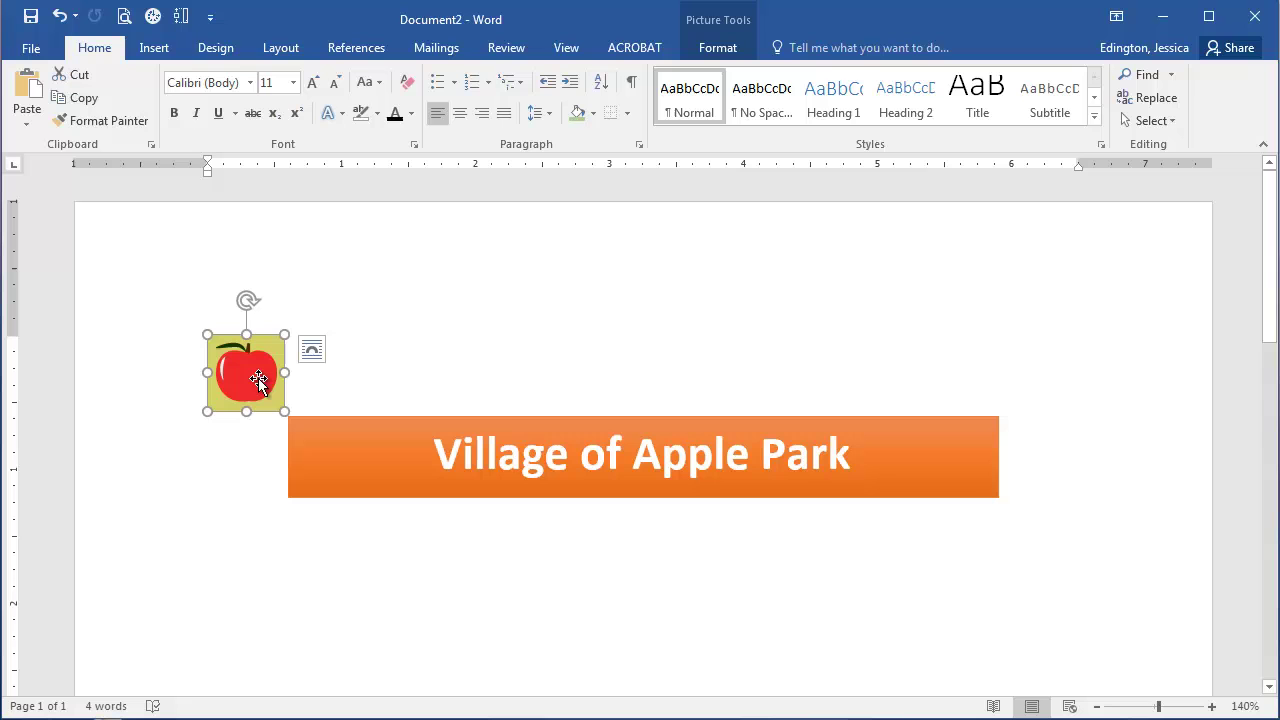
{"action": "left_click", "coordinate": [311, 352]}
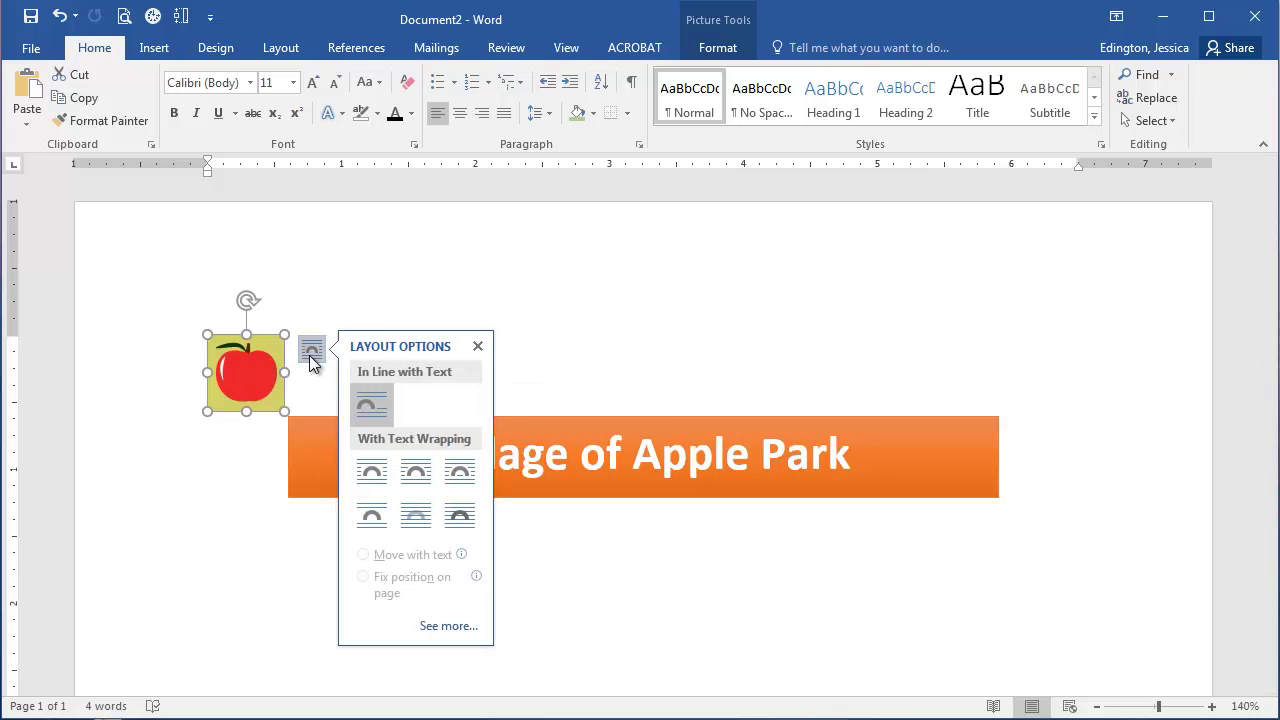
{"action": "left_click", "coordinate": [469, 519]}
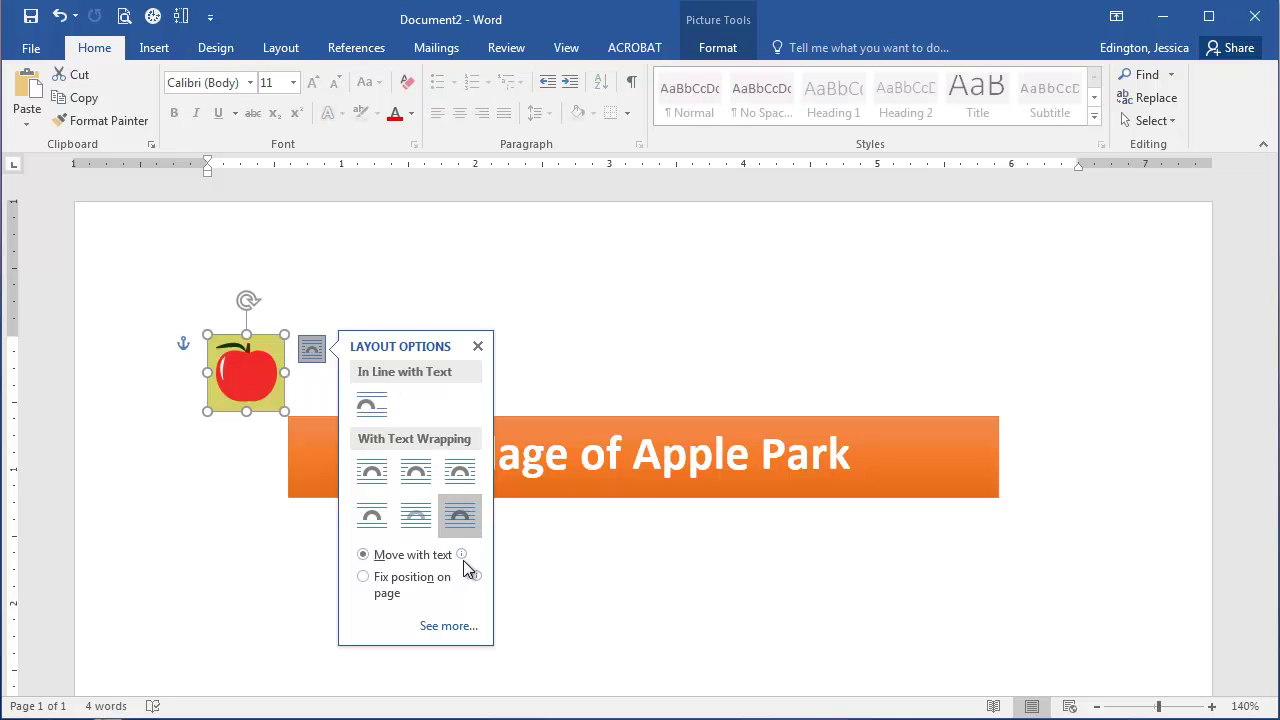
{"action": "left_click", "coordinate": [620, 545]}
- Check the banner's layout options and move the banner up so it sits level with the apple, just to its right
{"action": "left_click", "coordinate": [601, 432]}
{"action": "left_click", "coordinate": [603, 418]}
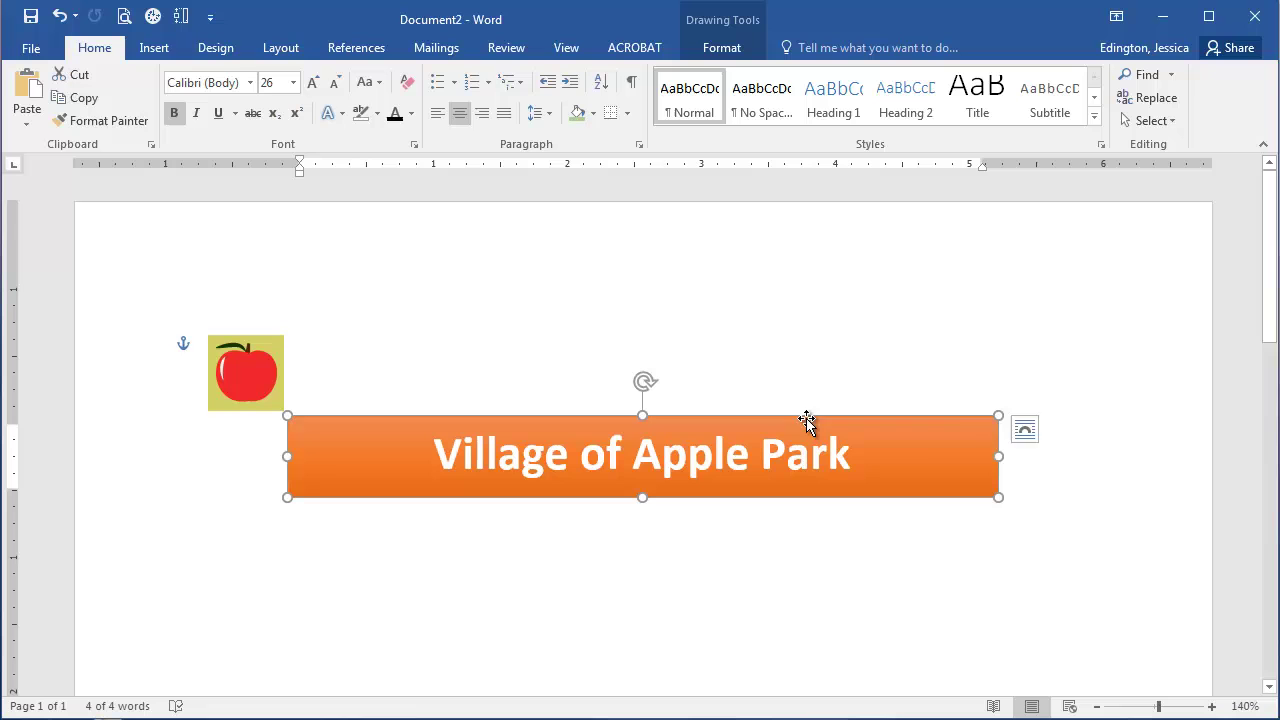
{"action": "left_click", "coordinate": [1024, 430]}
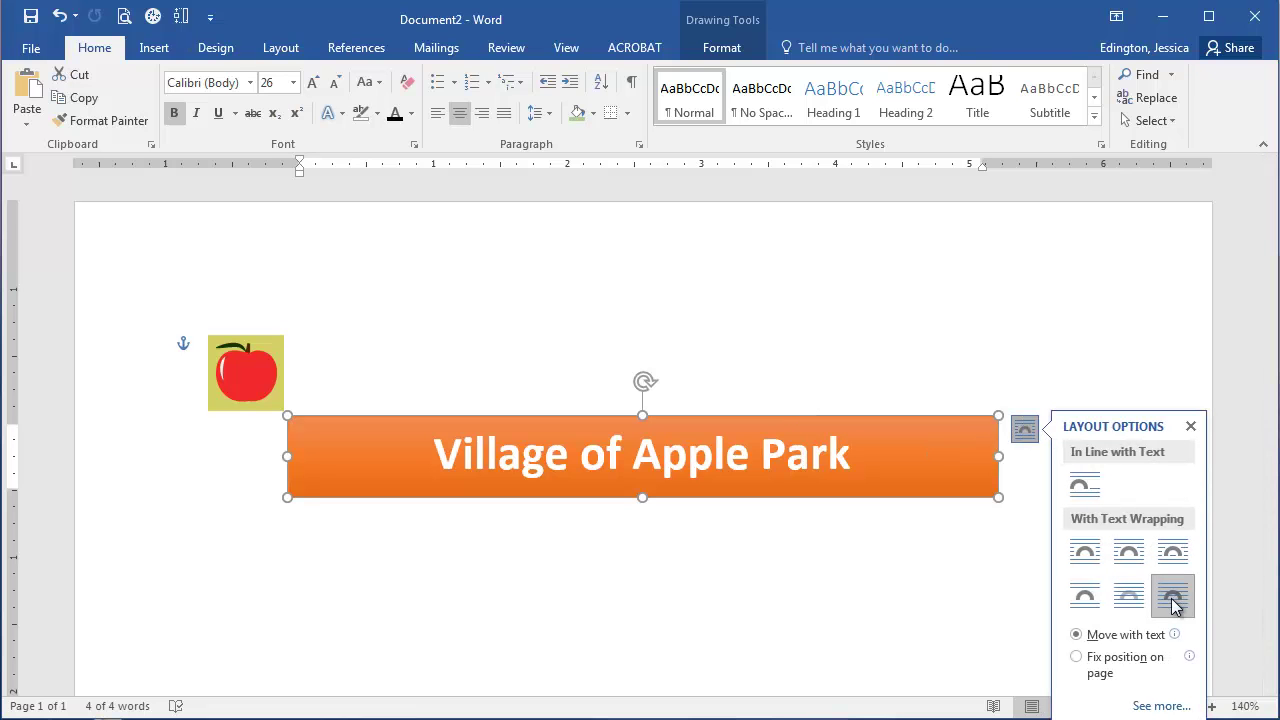
{"action": "left_click", "coordinate": [900, 560]}
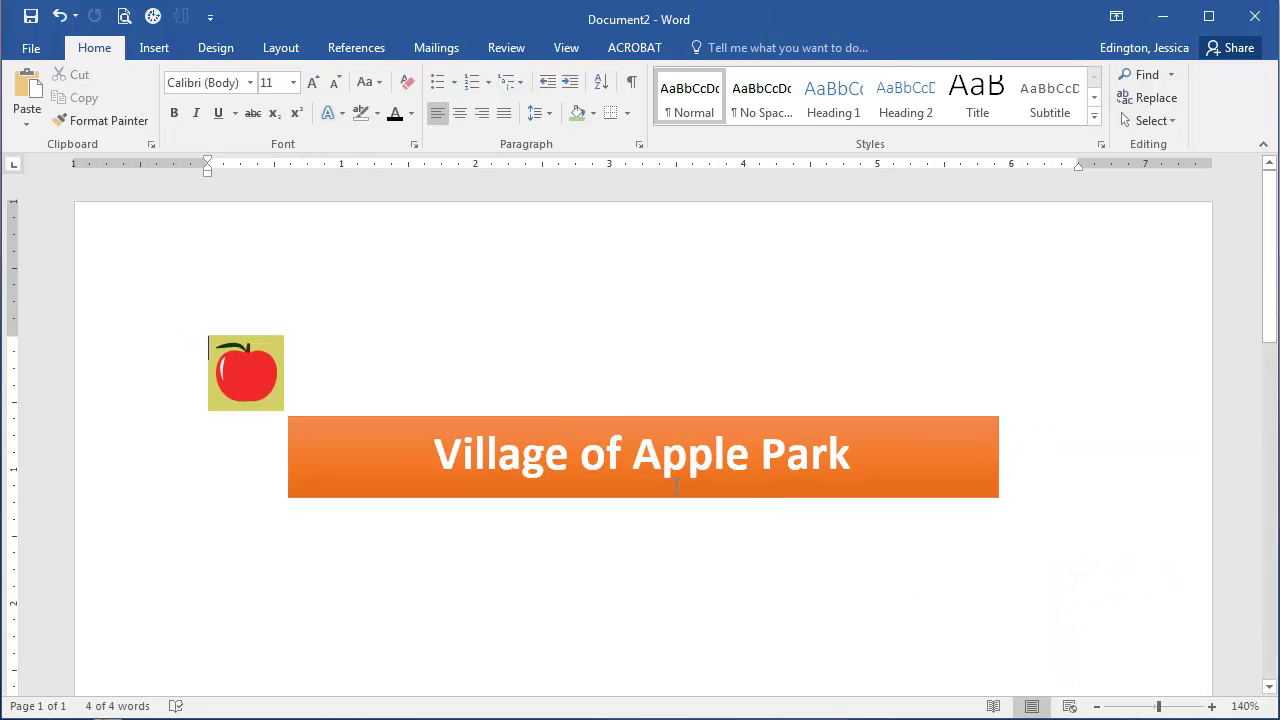
{"action": "left_click", "coordinate": [553, 425]}
{"action": "left_click_drag", "start_coordinate": [536, 416], "coordinate": [540, 335]}
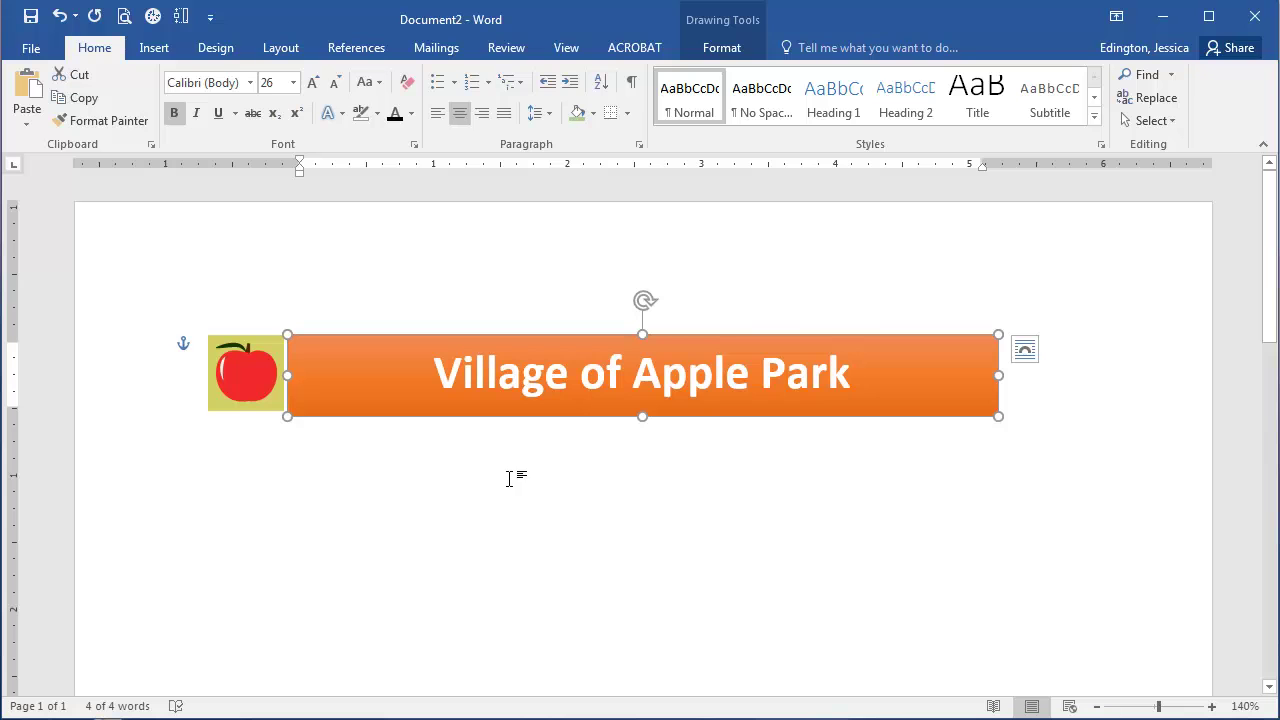
- Duplicate the apple picture and place the copy at the right end of the banner
{"action": "left_click", "coordinate": [246, 365]}
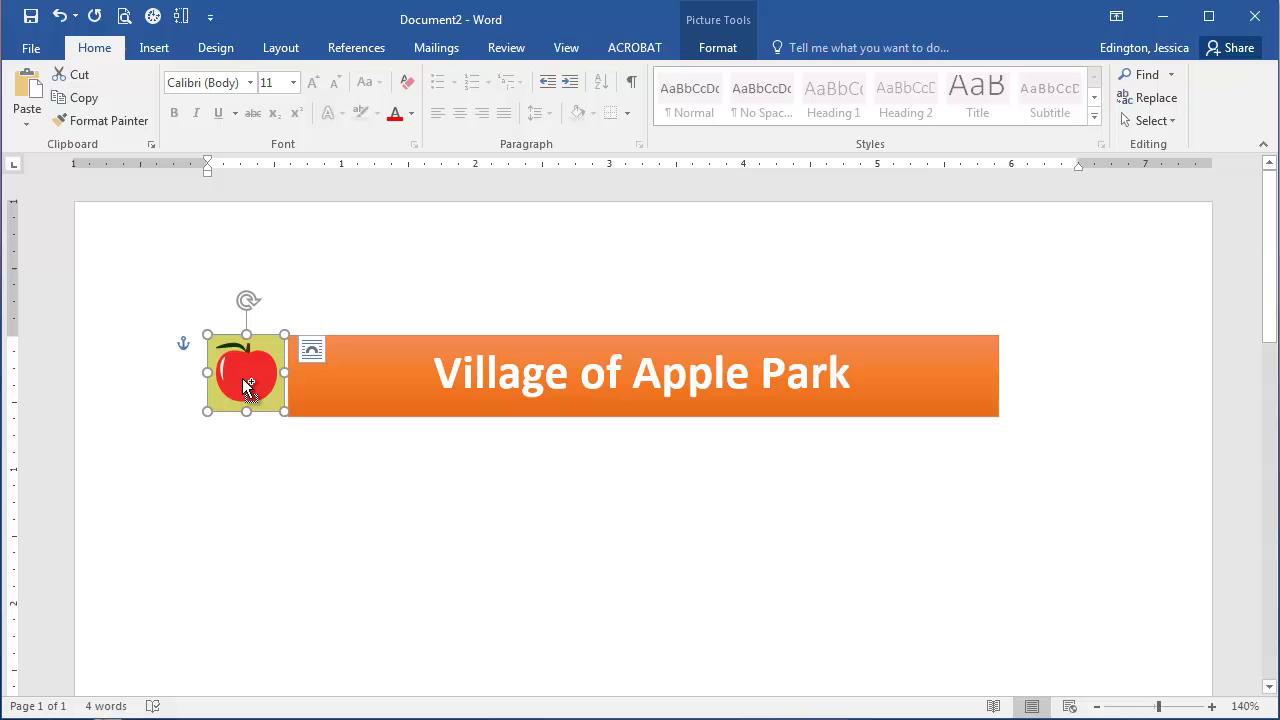
{"action": "key", "text": "ctrl+c"}
{"action": "key", "text": "ctrl+v"}
{"action": "left_click_drag", "start_coordinate": [255, 392], "coordinate": [1031, 370]}
{"action": "left_click", "coordinate": [968, 518]}
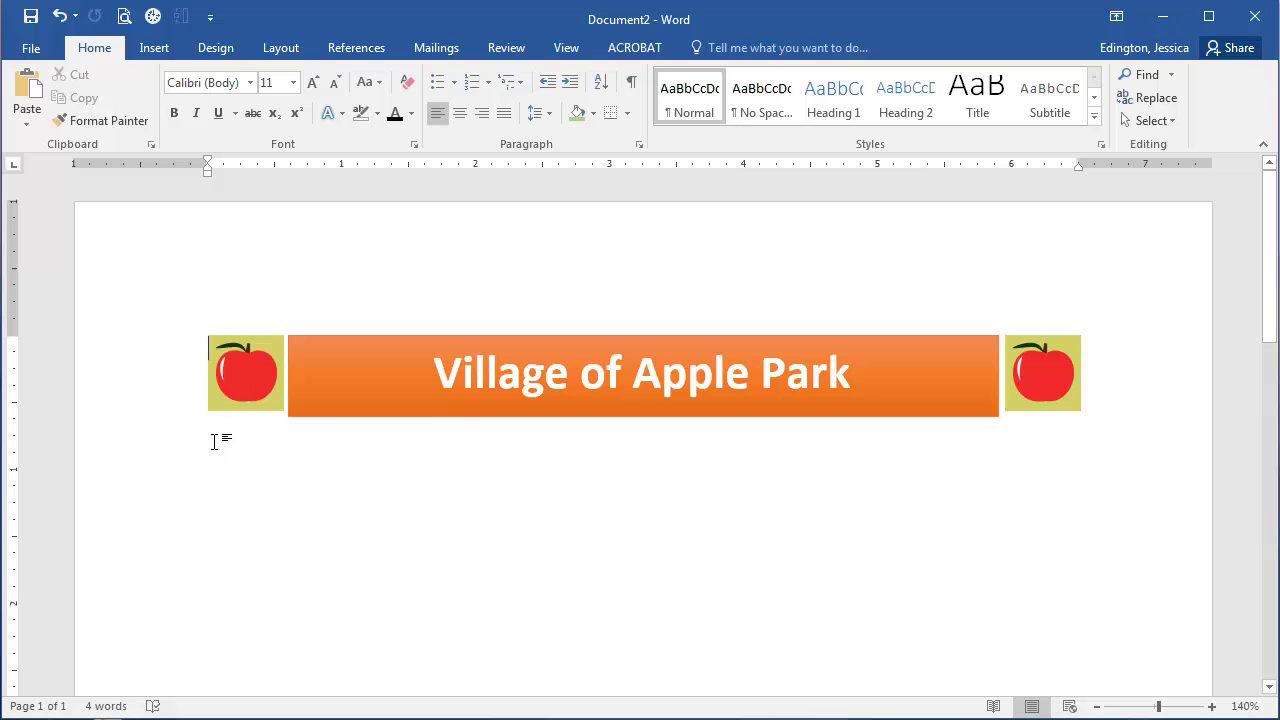
- Move the left apple onto the banner's left end and enter "Address and phone number" on the document's first line
{"action": "left_click_drag", "start_coordinate": [231, 358], "coordinate": [308, 376]}
{"action": "left_click", "coordinate": [220, 350]}
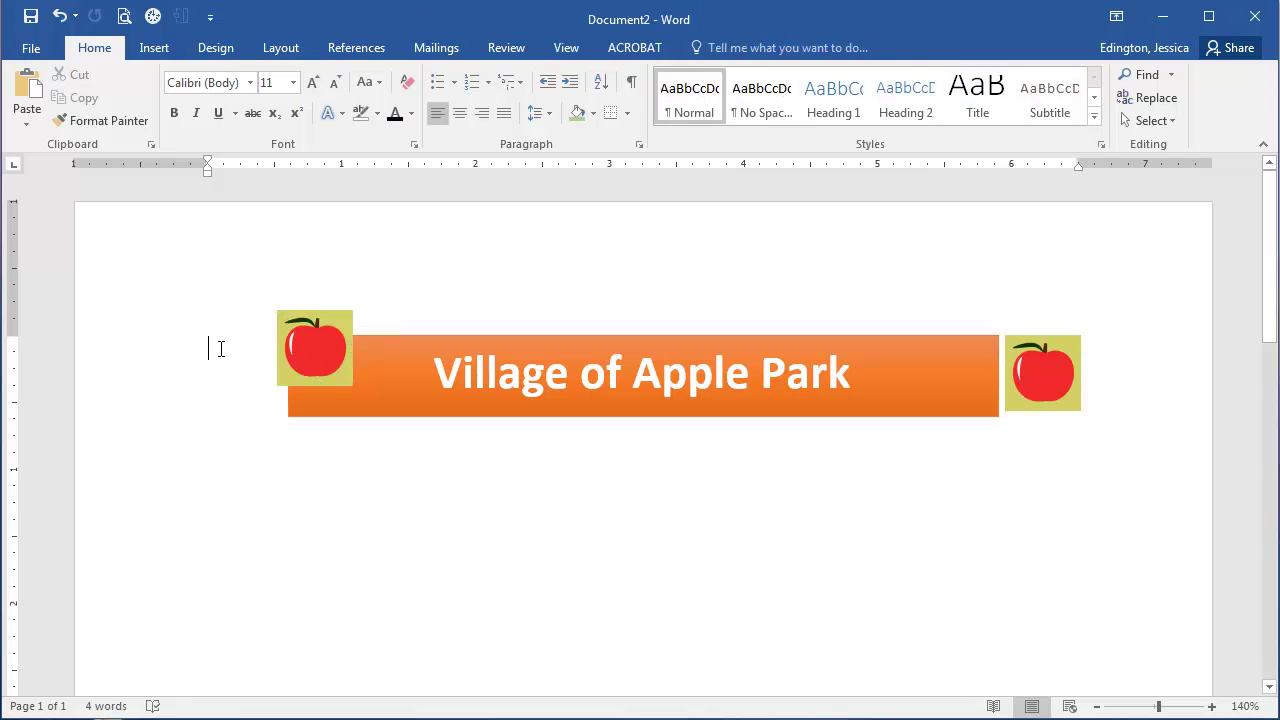
{"action": "type", "text": "Addre"}
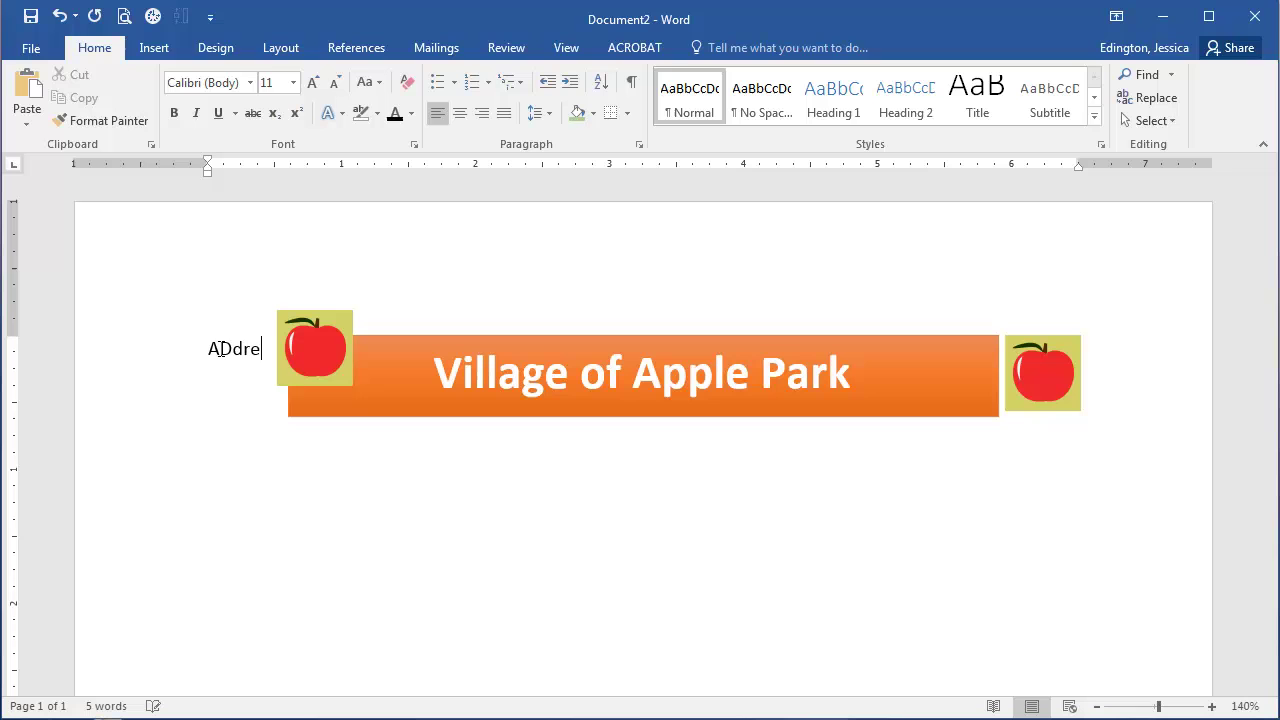
{"action": "key", "text": "BackSpace"}
{"action": "key", "text": "BackSpace"}
{"action": "key", "text": "BackSpace"}
{"action": "key", "text": "BackSpace"}
{"action": "type", "text": "ddre"}
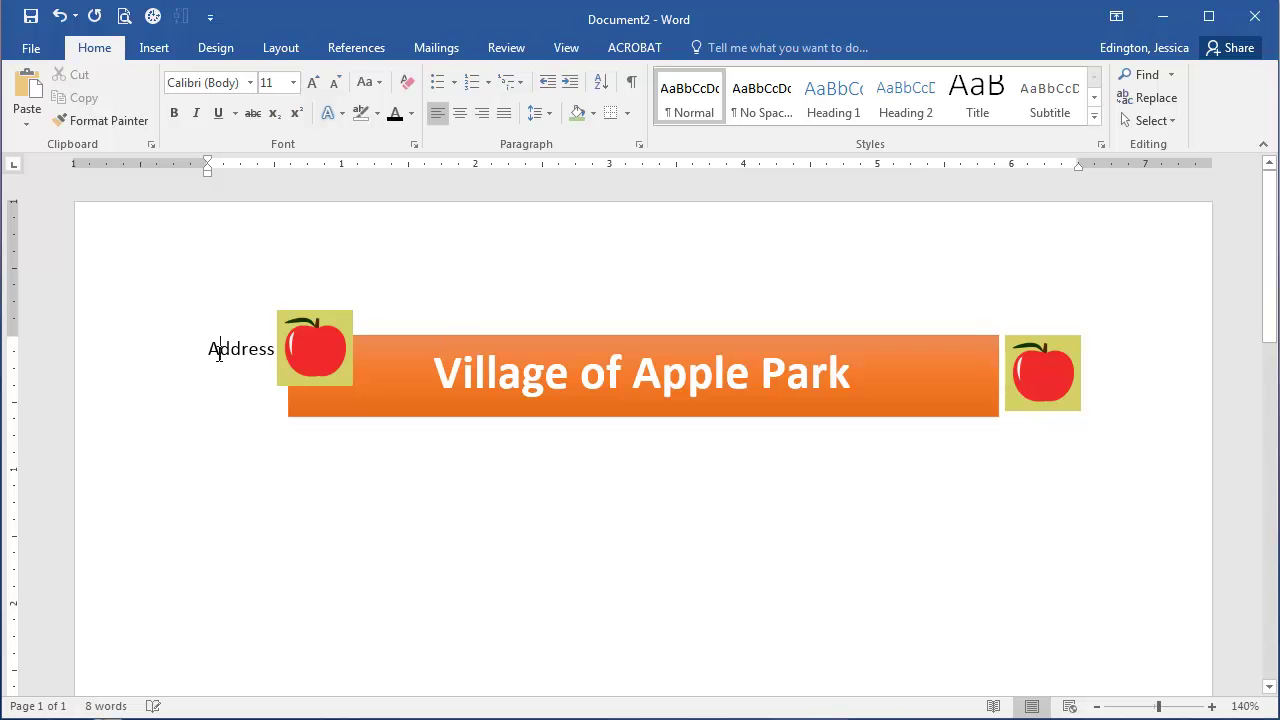
- Move the Village of Apple Park banner up until it sits above the address line
{"action": "left_click_drag", "start_coordinate": [219, 354], "coordinate": [316, 376]}
{"action": "left_click", "coordinate": [546, 457]}
{"action": "left_click", "coordinate": [626, 337]}
{"action": "left_click_drag", "start_coordinate": [626, 337], "coordinate": [636, 229]}
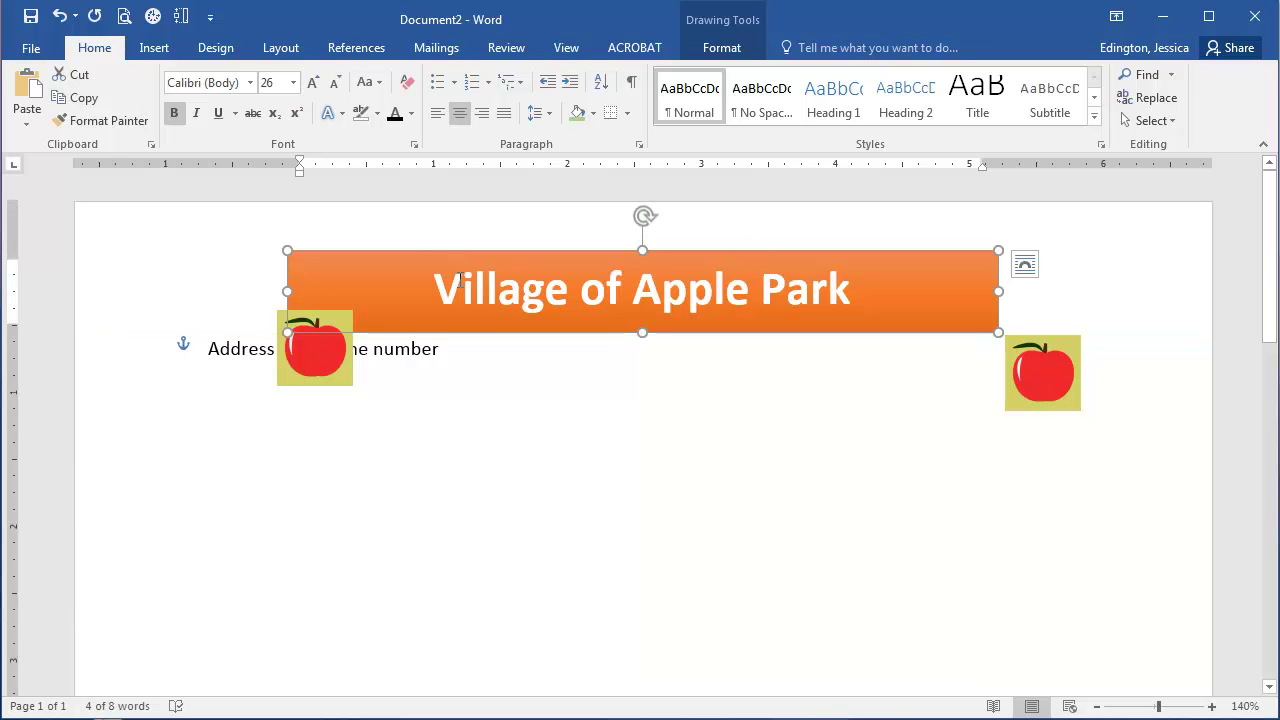
{"action": "left_click", "coordinate": [416, 459]}
{"action": "type", "text": "A"}
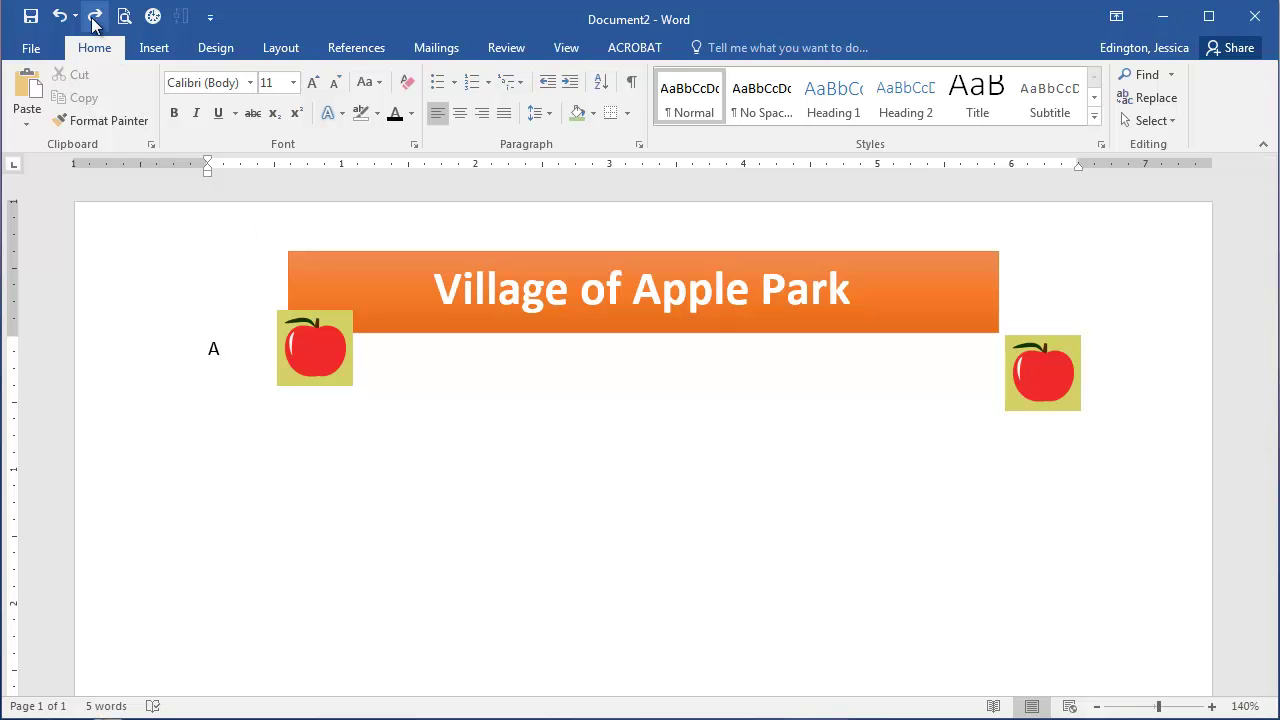
{"action": "left_click", "coordinate": [60, 16]}
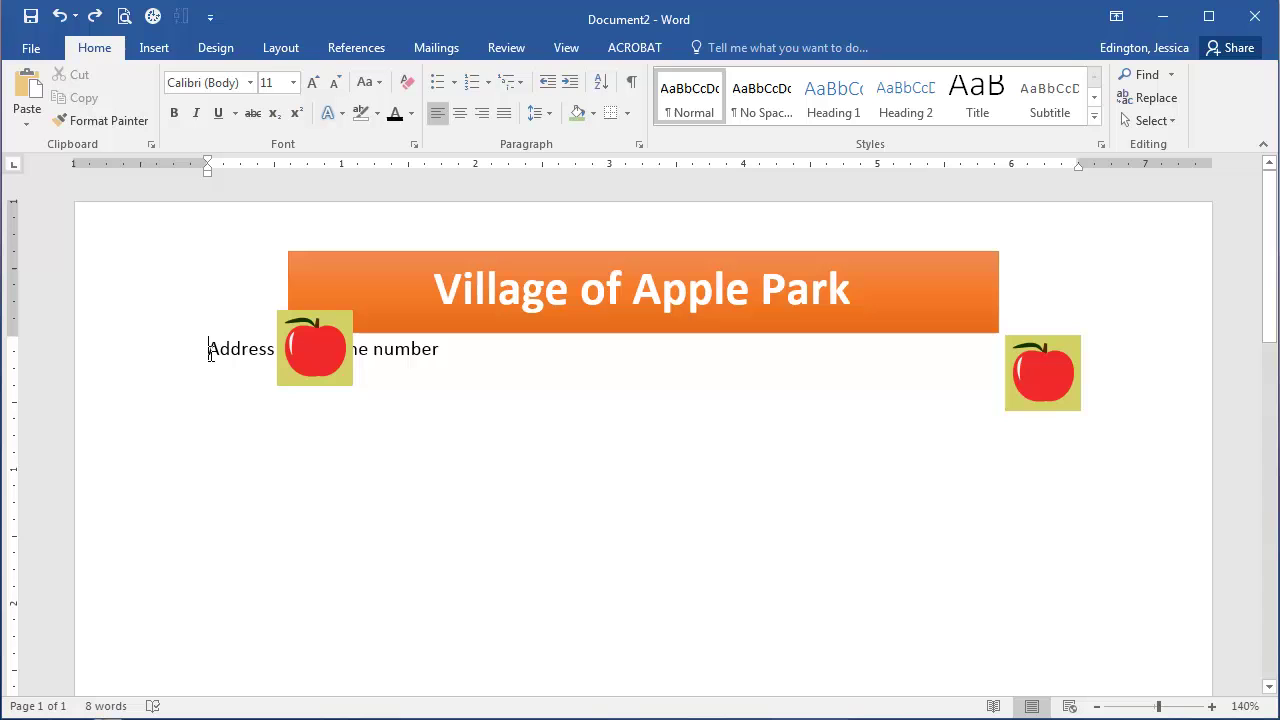
- Insert two blank lines above the address line and move both apple pictures level with the banner, one at each end
{"action": "key", "text": "Return"}
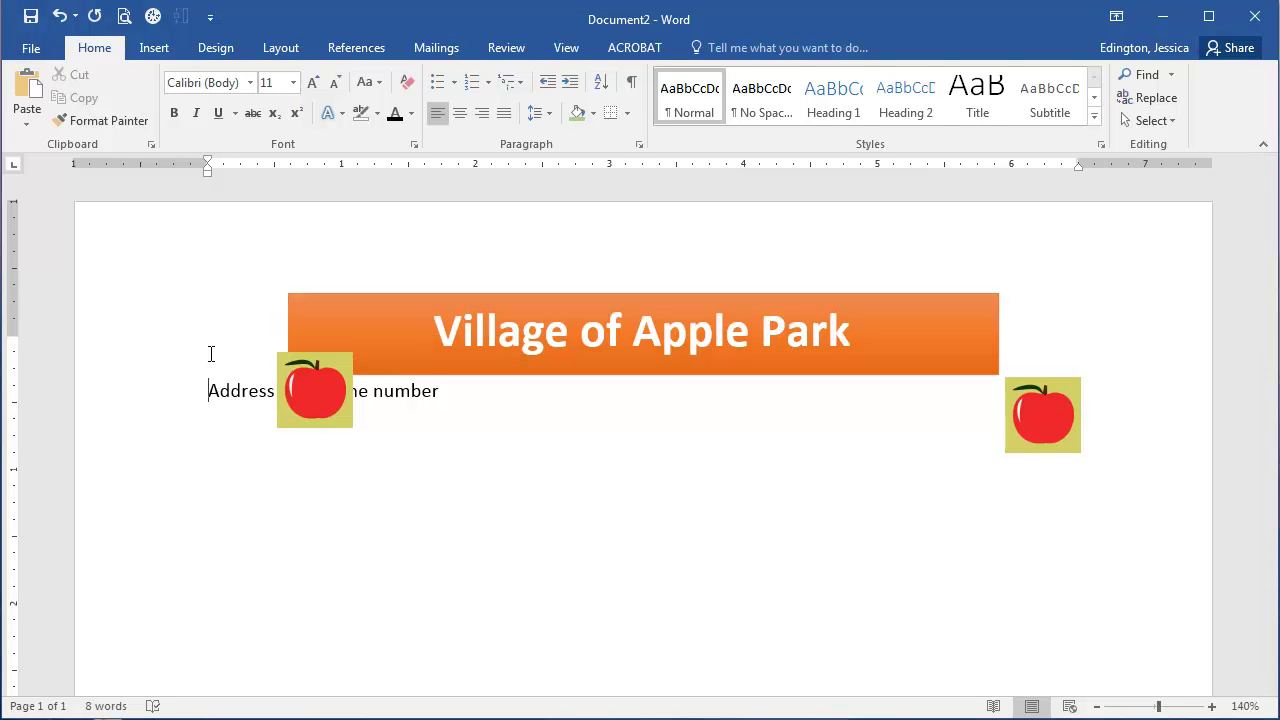
{"action": "key", "text": "Return"}
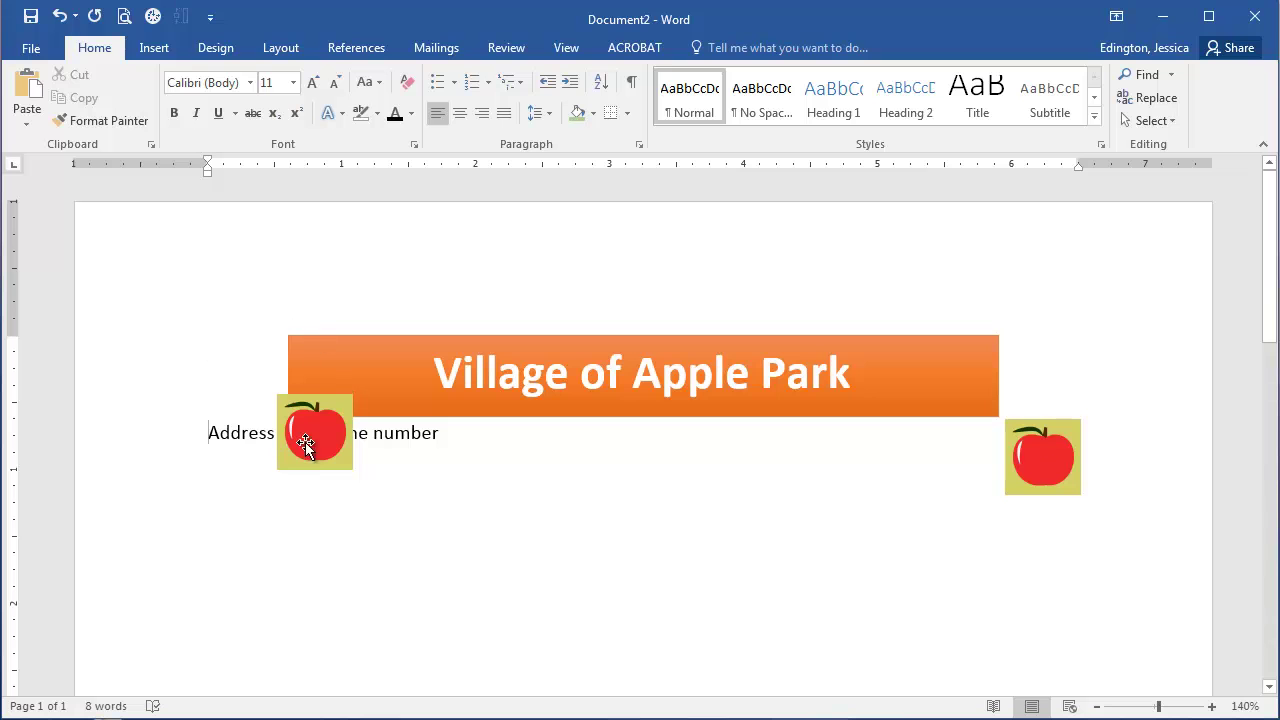
{"action": "left_click_drag", "start_coordinate": [319, 435], "coordinate": [250, 375]}
{"action": "left_click_drag", "start_coordinate": [1030, 445], "coordinate": [1030, 362]}
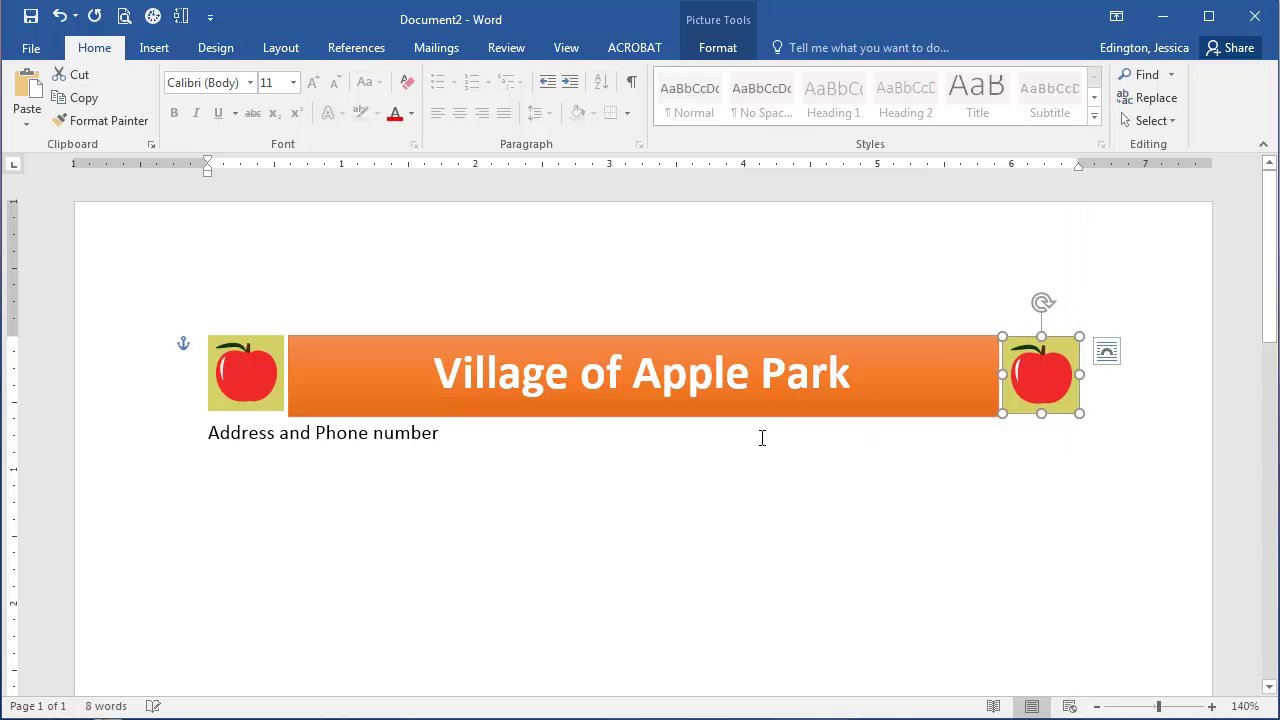
- Center the "Address and Phone number" line beneath the Village of Apple Park banner
{"action": "left_click", "coordinate": [679, 495]}
{"action": "left_click_drag", "start_coordinate": [392, 438], "coordinate": [211, 434]}
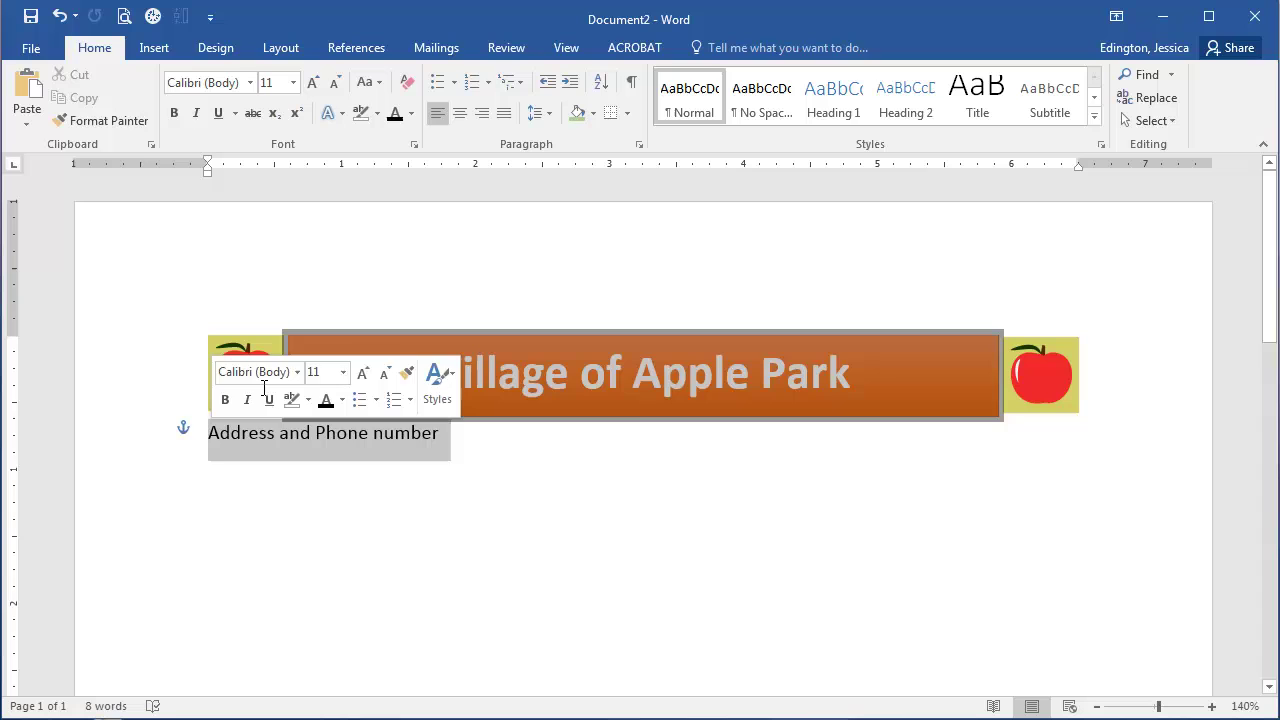
{"action": "left_click", "coordinate": [459, 113]}
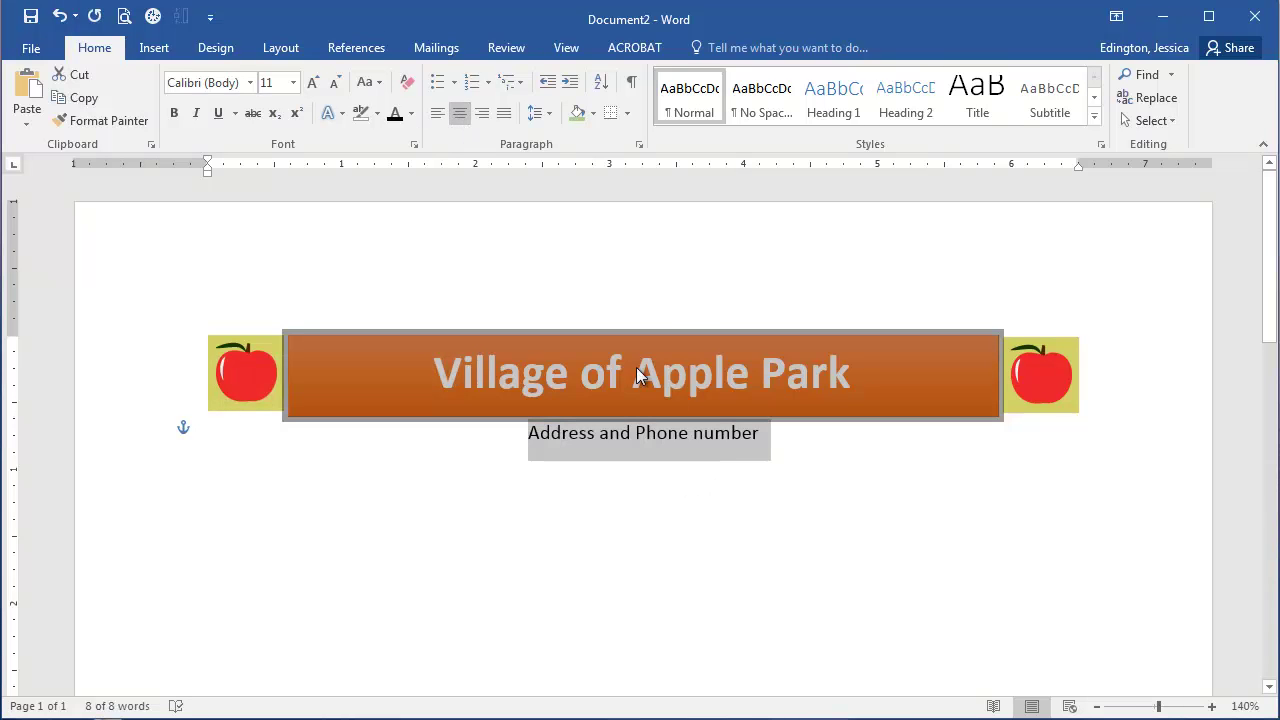
{"action": "left_click", "coordinate": [792, 469]}
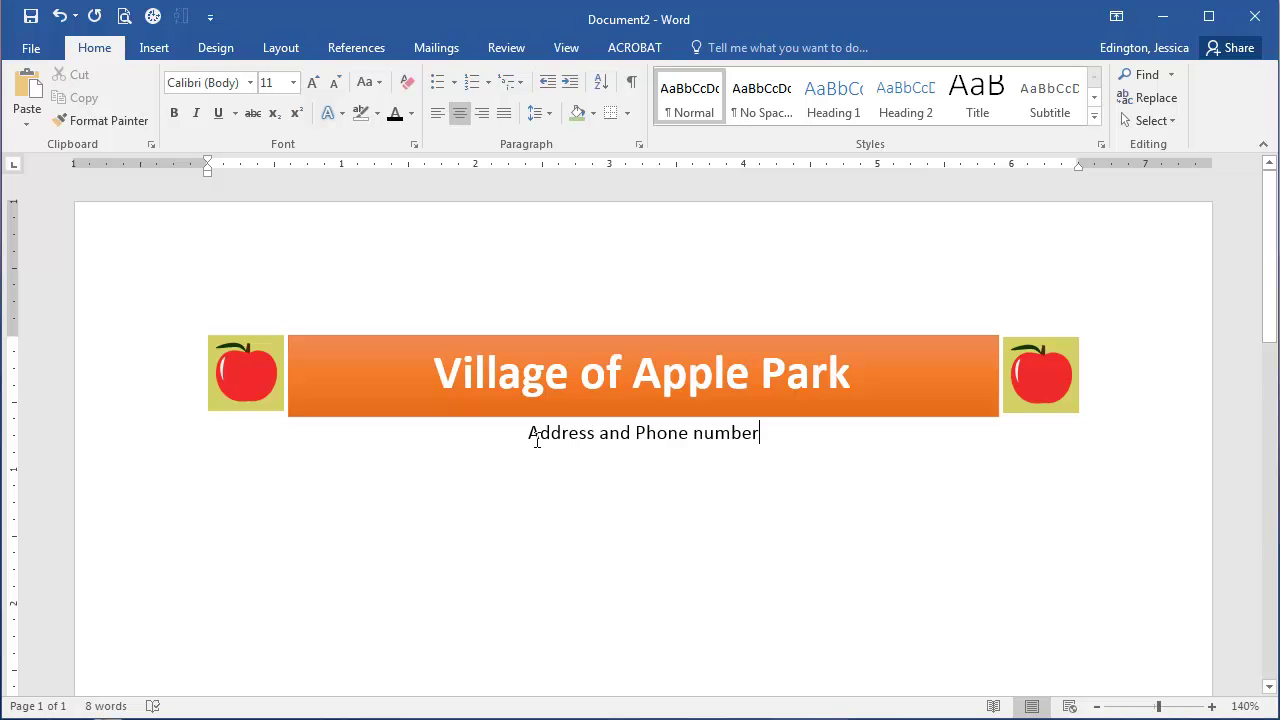
- Select the apple picture at the left end of the banner
{"action": "key", "text": "ctrl+a"}
{"action": "left_click", "coordinate": [795, 470]}
{"action": "left_click", "coordinate": [245, 370]}
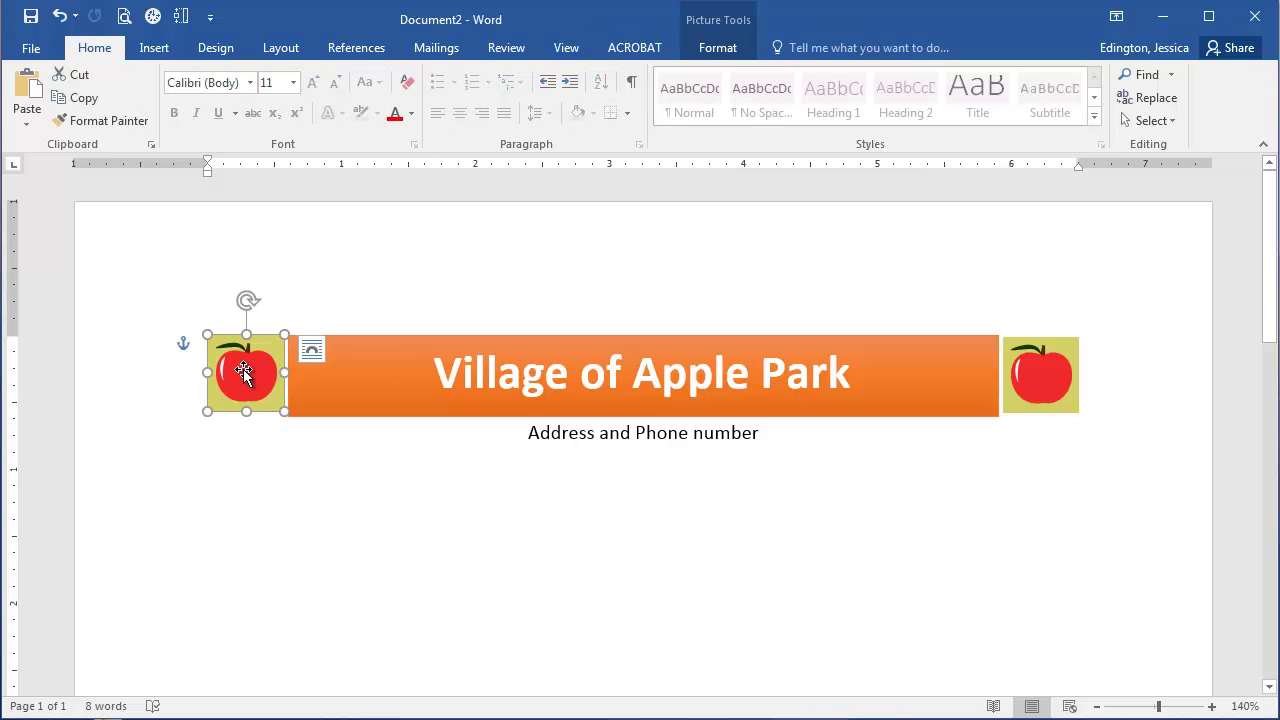